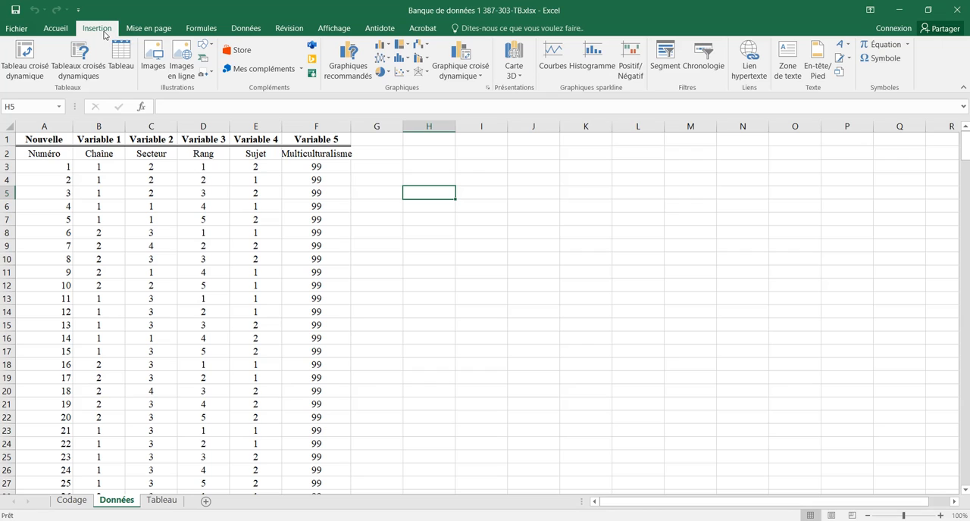
Step: Create a pivot table from the Chaîne and Secteur data in Données!$B$2:$C$322, placed on the existing sheet at H5
click(24, 74)
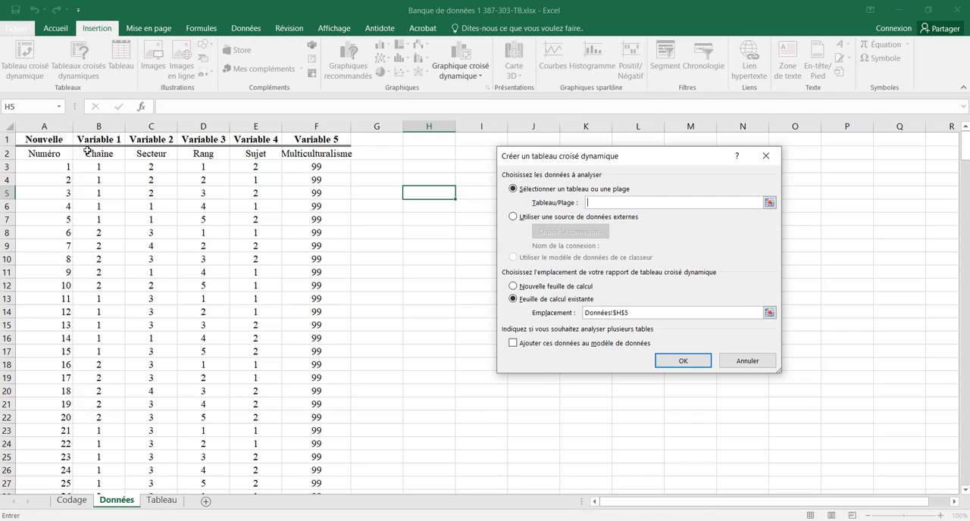
drag(88, 150, 148, 270)
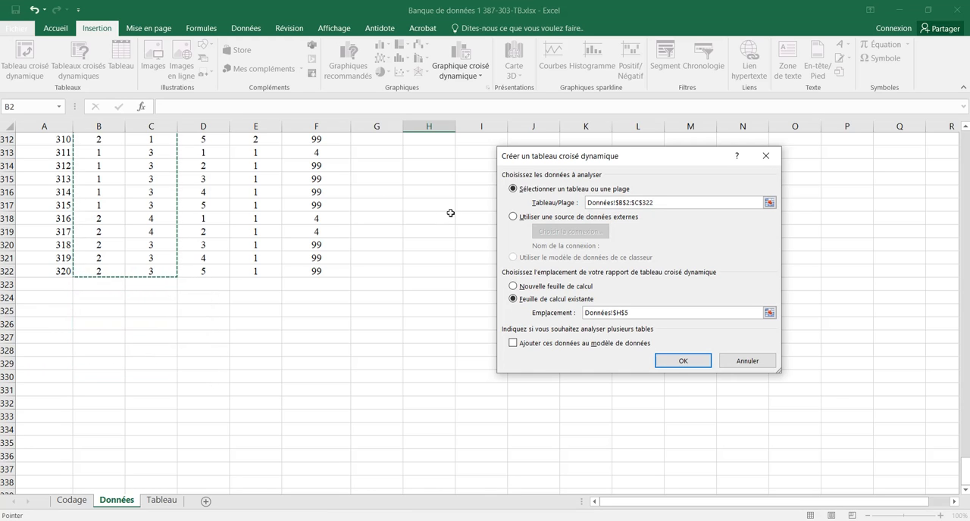
click(682, 360)
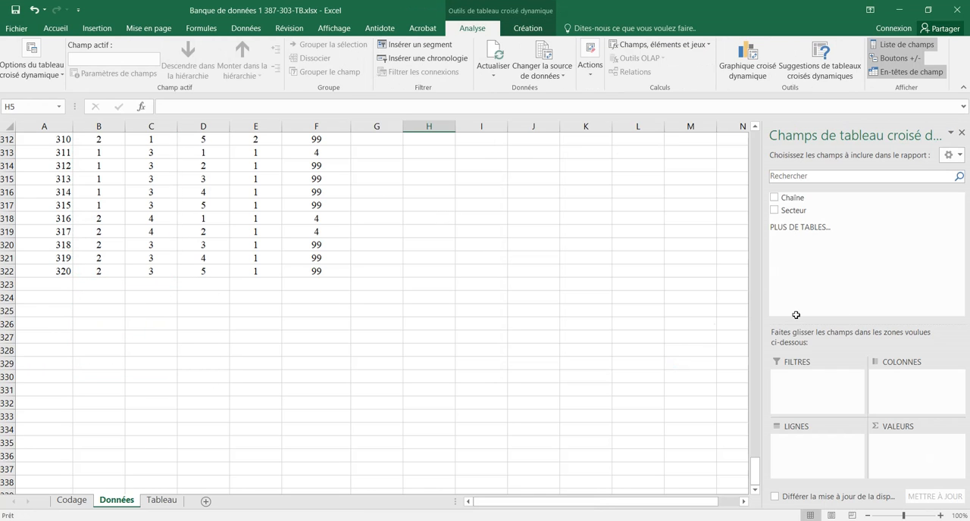
Step: Lay out the pivot table with Secteur as rows, Chaîne as columns and Secteur as the values
drag(756, 460, 756, 131)
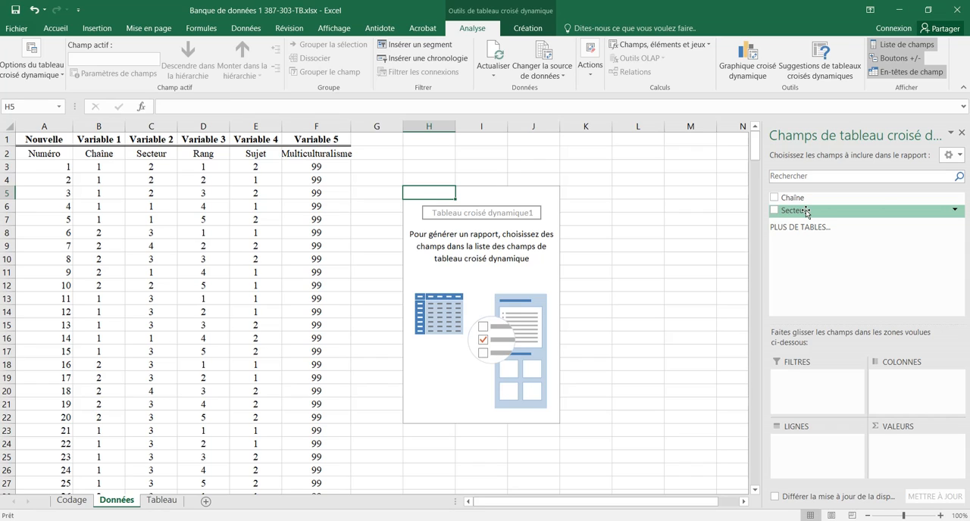
drag(807, 212, 803, 455)
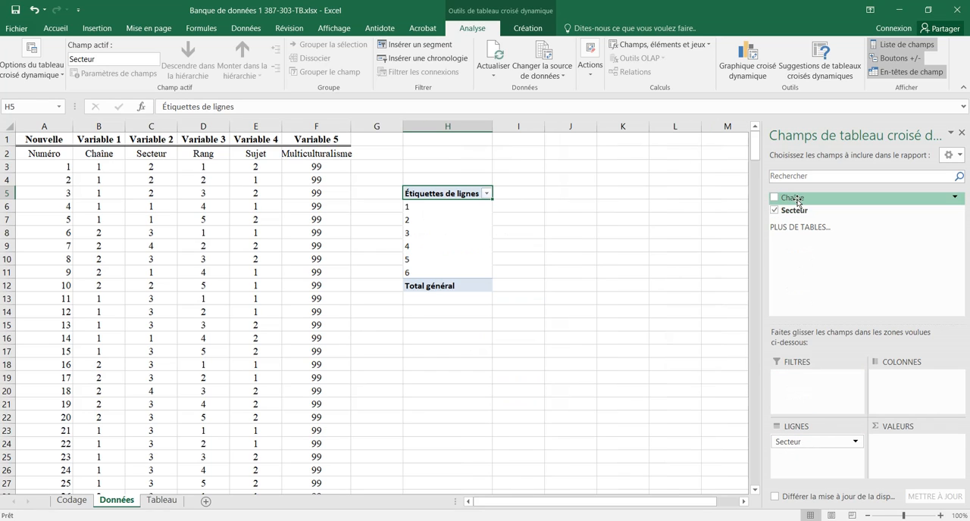
drag(796, 202, 898, 383)
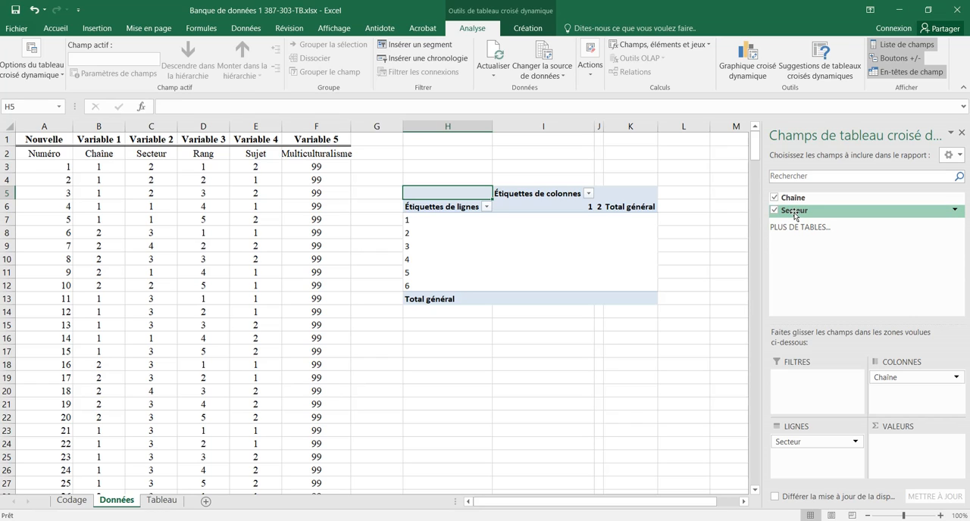
drag(794, 214, 921, 437)
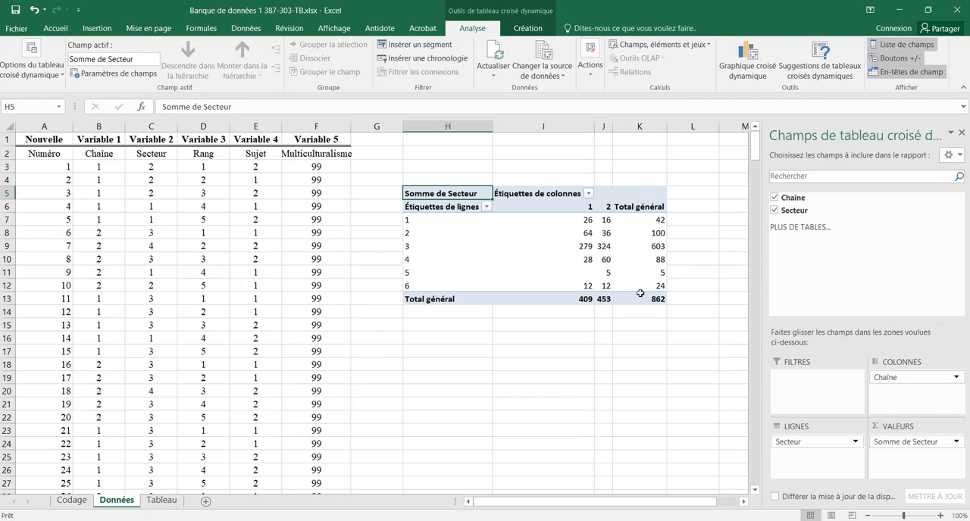
Step: Compare the pivot table's grand total with the last record number, and summarize the Secteur values by Nombre
click(640, 295)
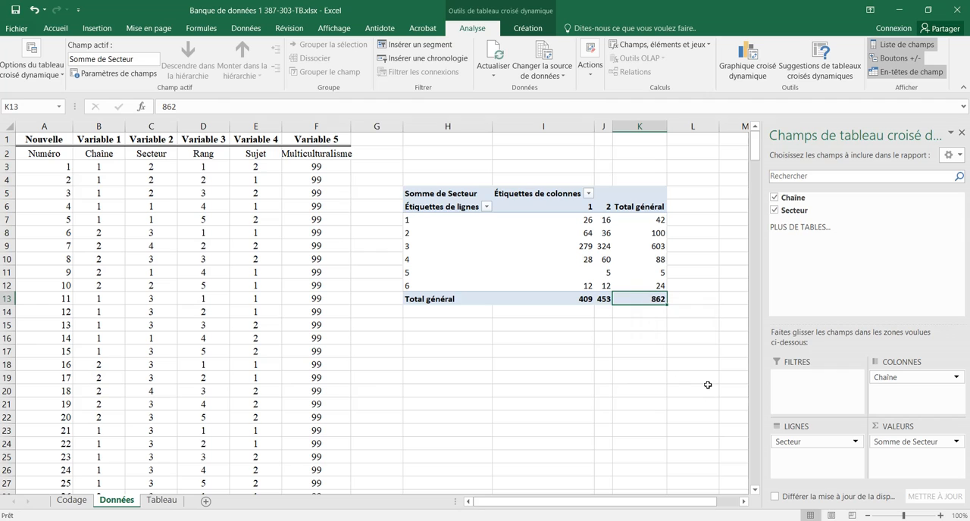
drag(754, 144, 755, 472)
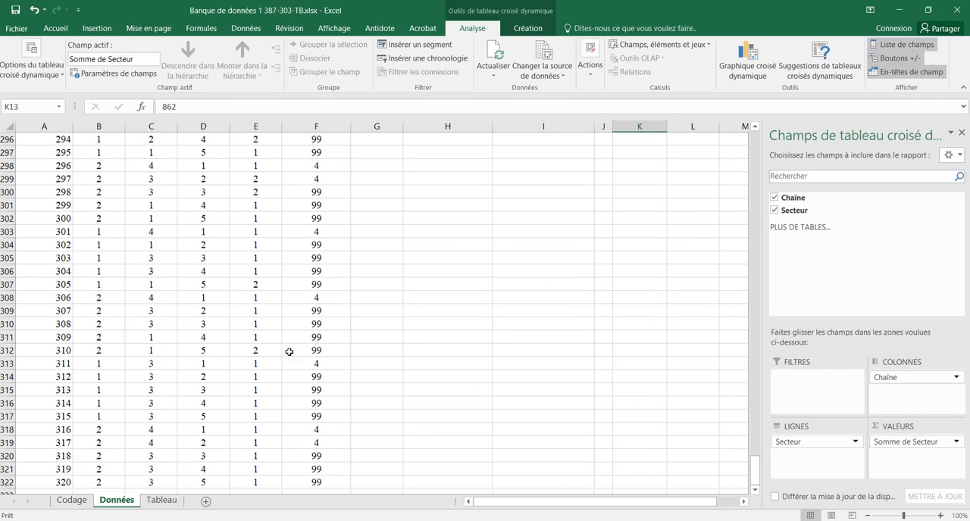
click(43, 483)
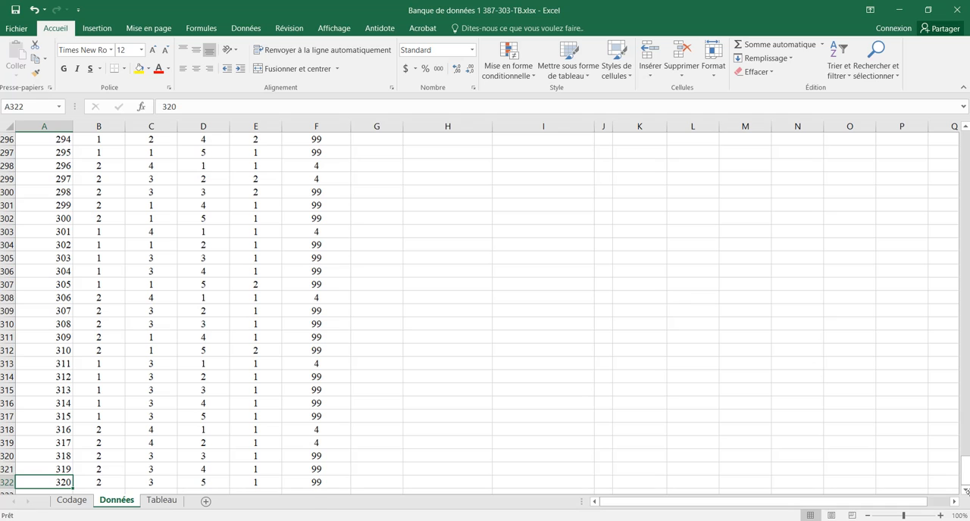
drag(966, 477, 966, 144)
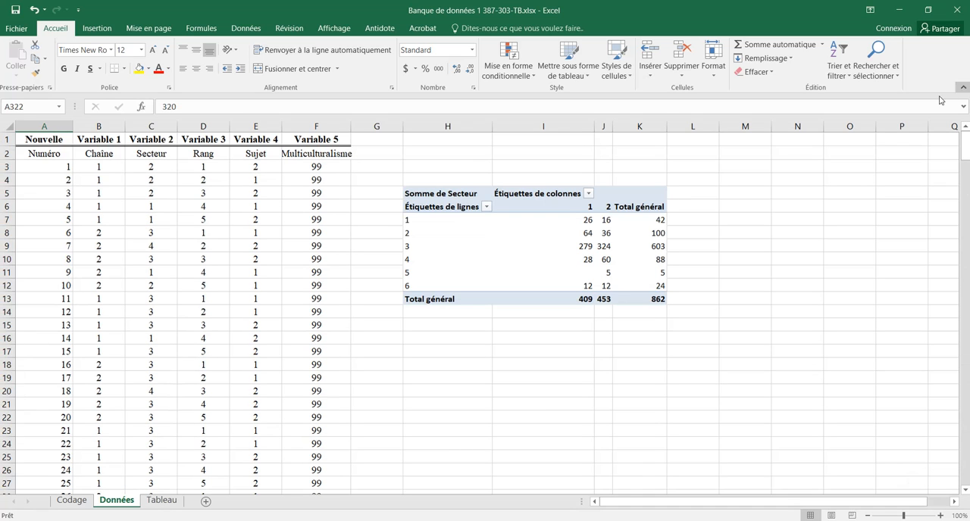
click(637, 300)
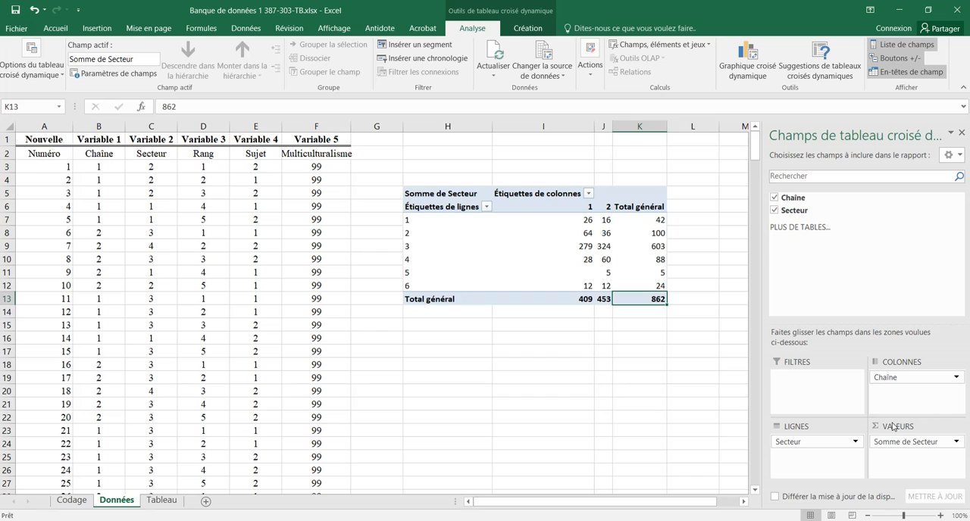
click(956, 442)
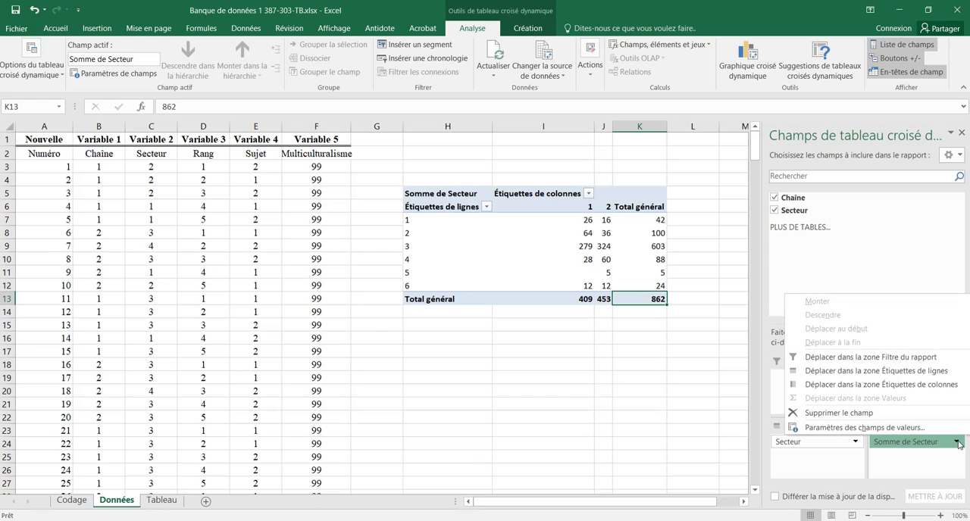
click(864, 427)
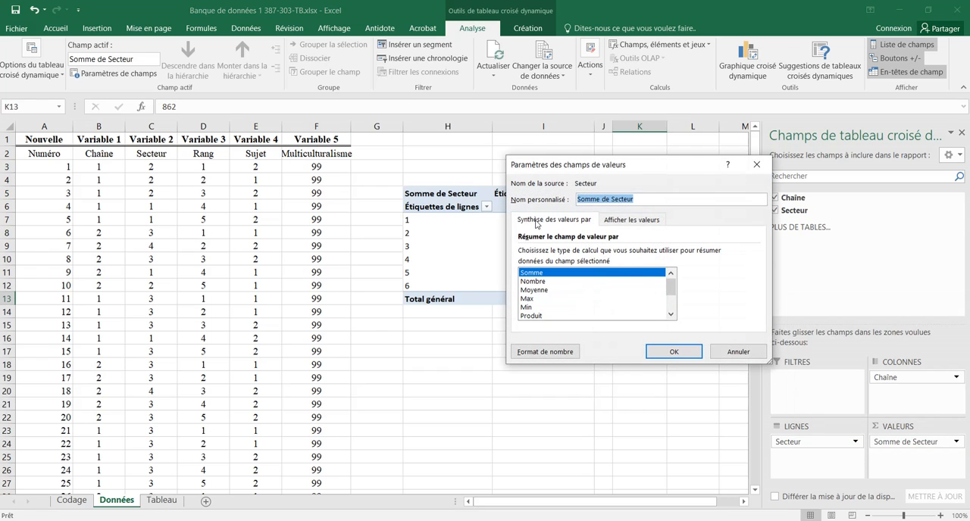
click(543, 281)
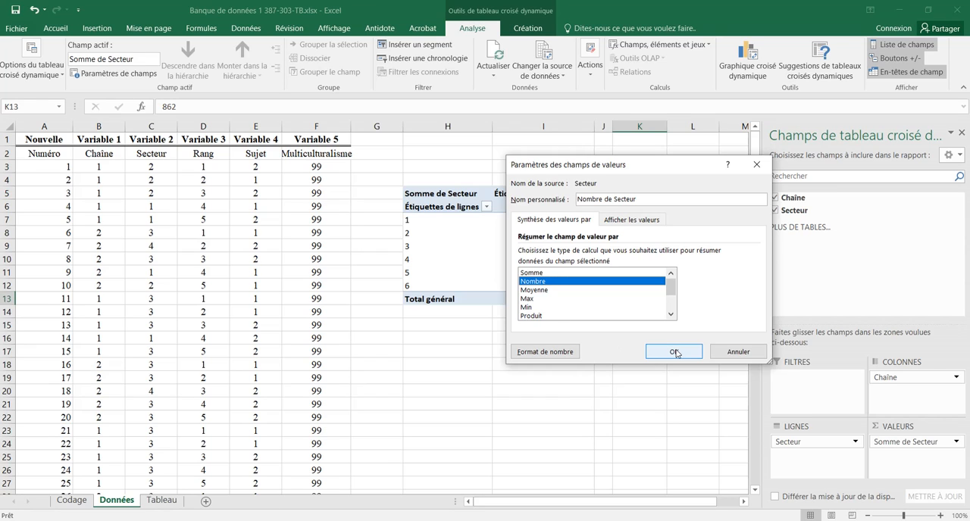
click(674, 352)
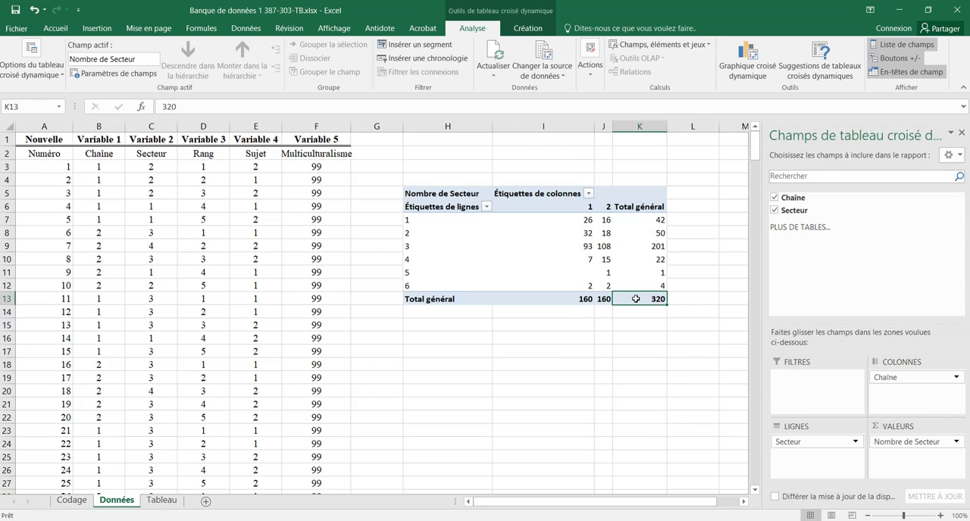
Step: Show the Nombre de Secteur values as "% du total de la ligne"
mouse_move(631, 297)
drag(755, 144, 742, 479)
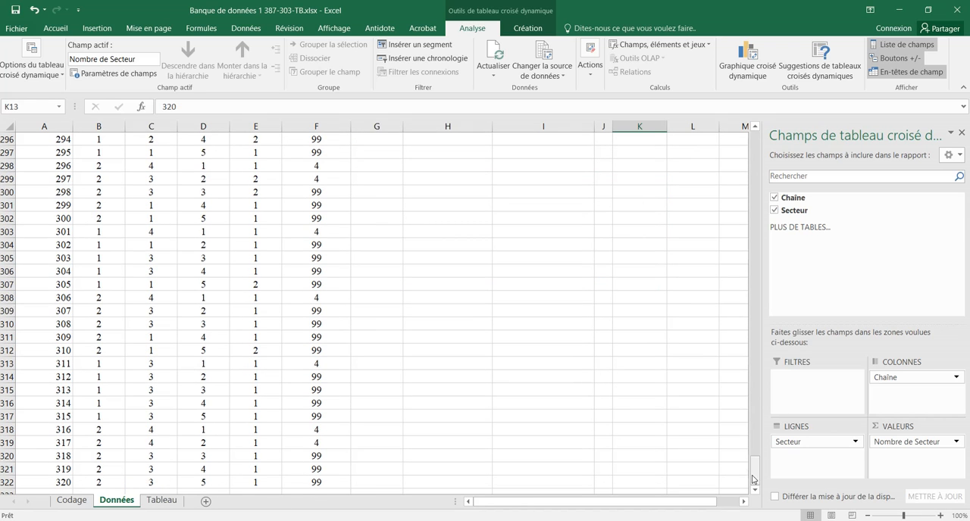
drag(755, 470, 754, 127)
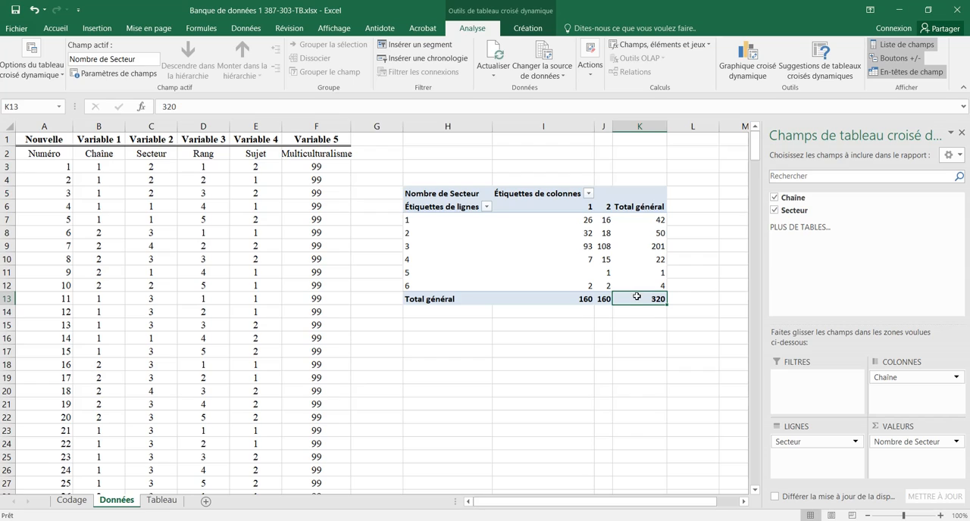
mouse_move(636, 297)
click(958, 444)
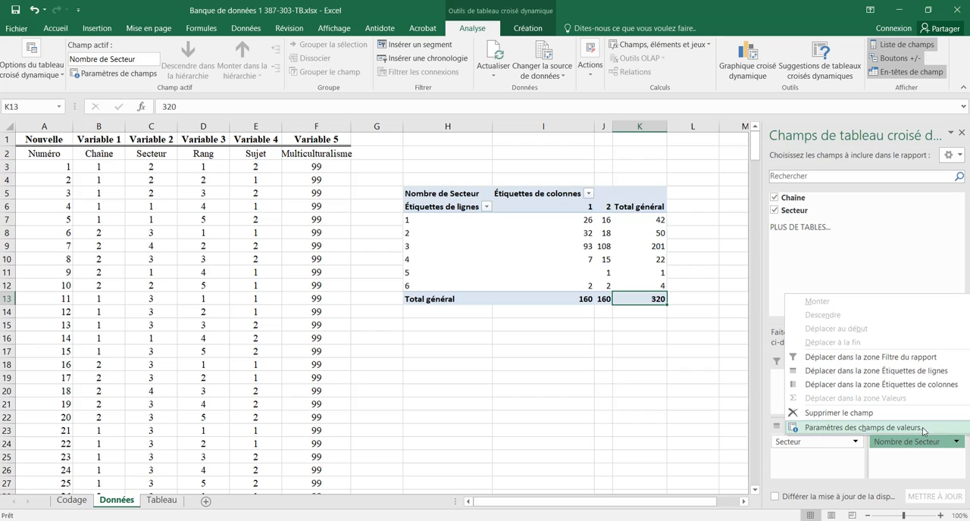
click(923, 430)
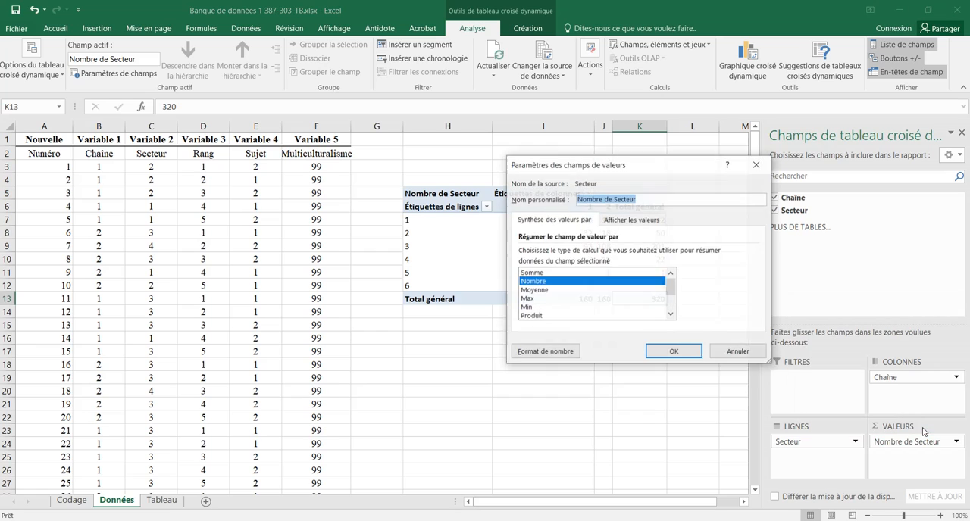
click(633, 222)
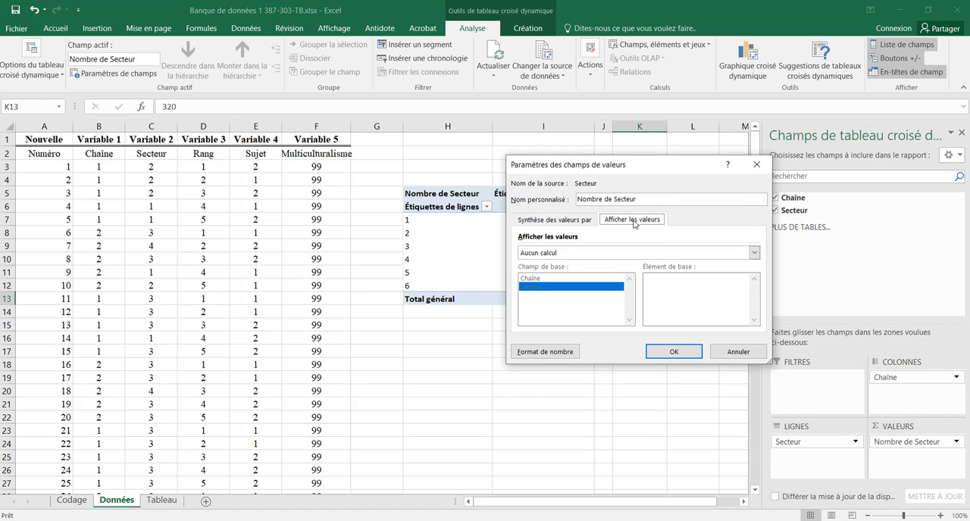
click(755, 252)
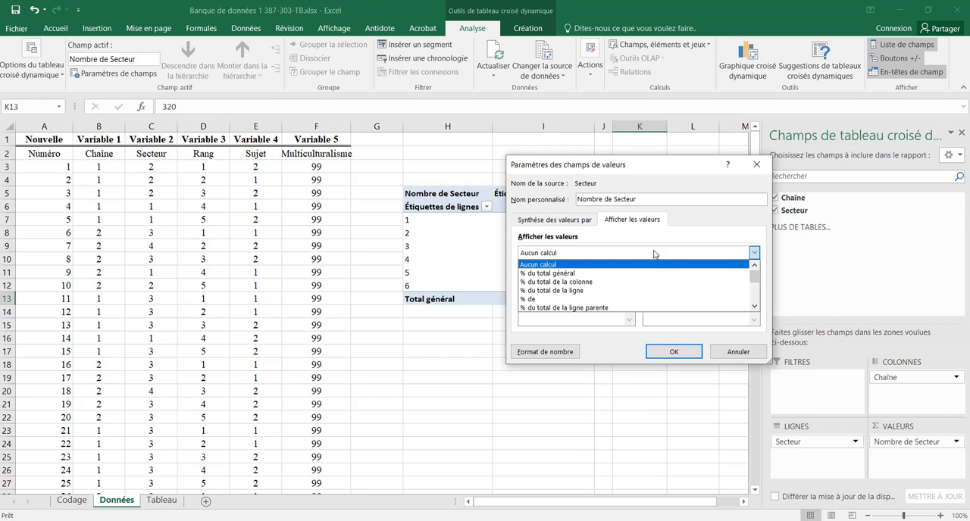
click(550, 293)
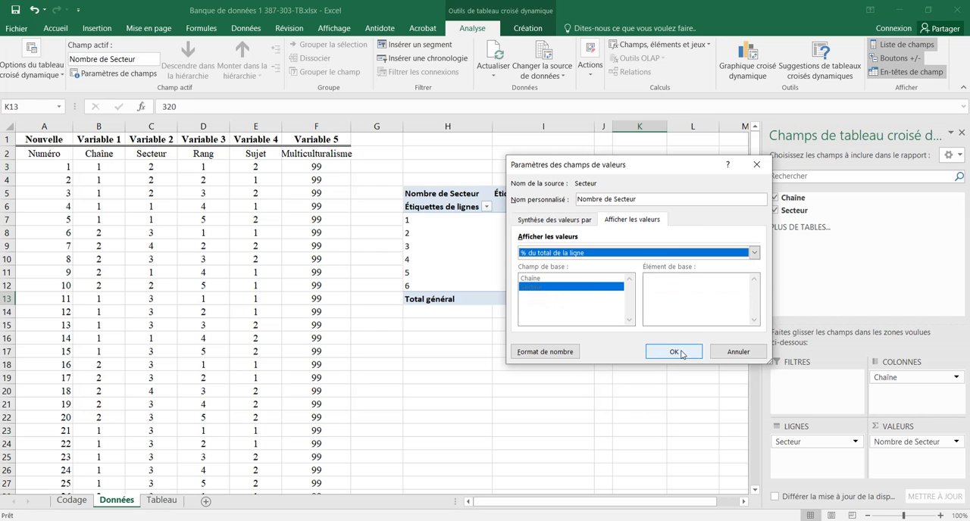
click(674, 352)
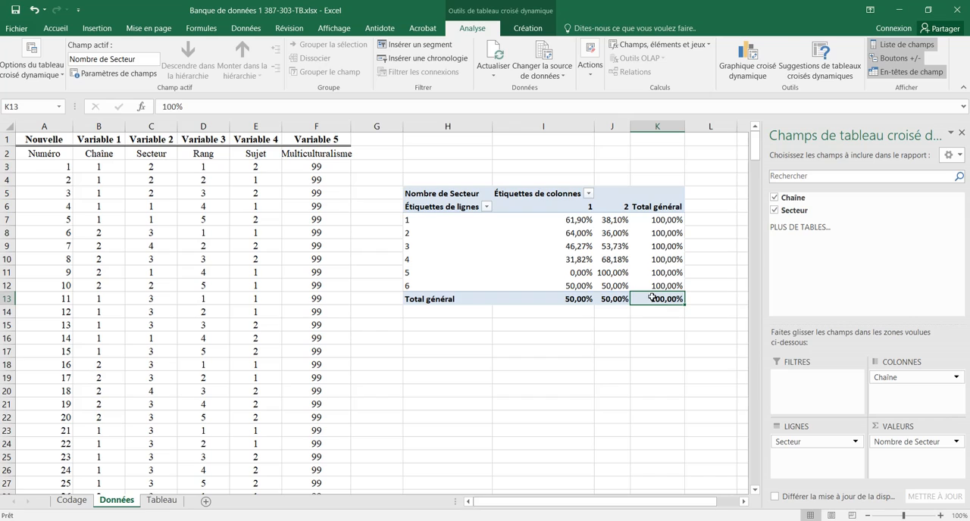
Step: Copy the whole pivot table and paste it at A1 of the Tableau sheet as values with number formatting
drag(661, 298, 483, 197)
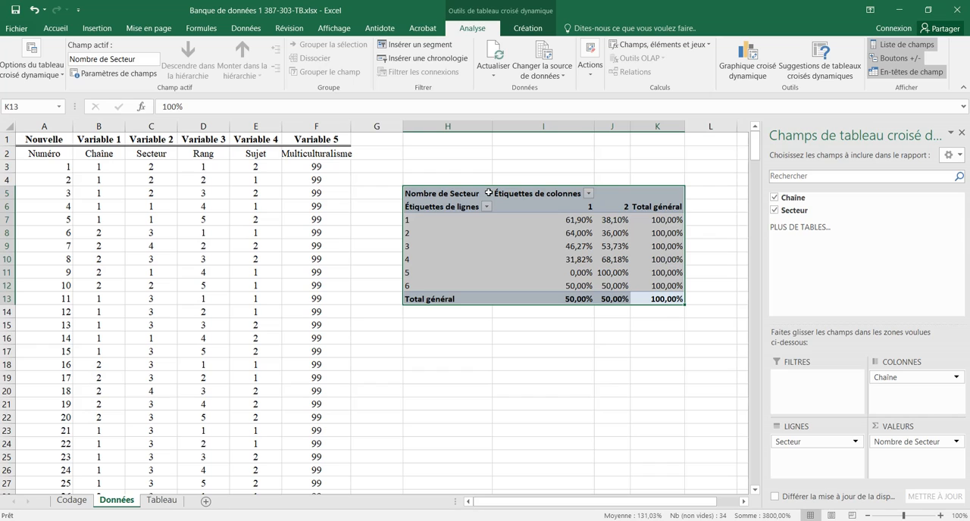
key(ctrl+c)
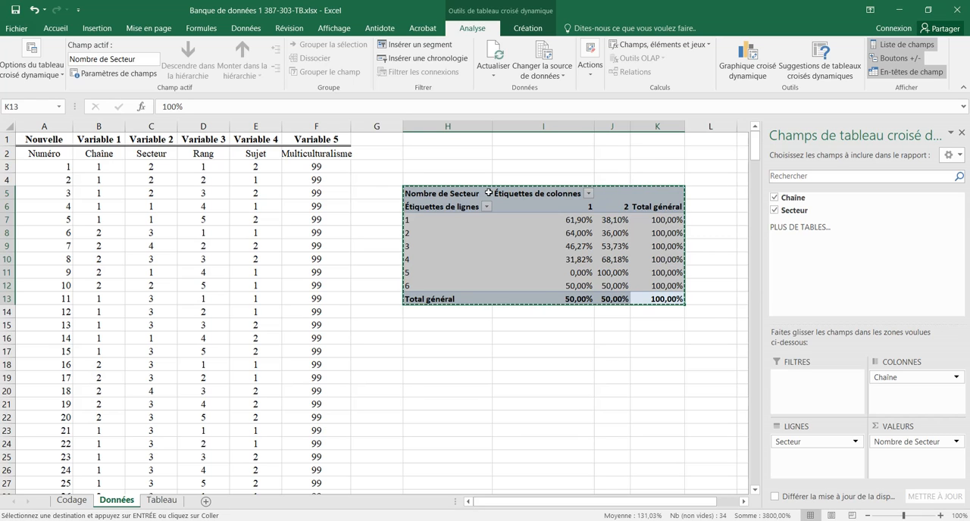
click(171, 501)
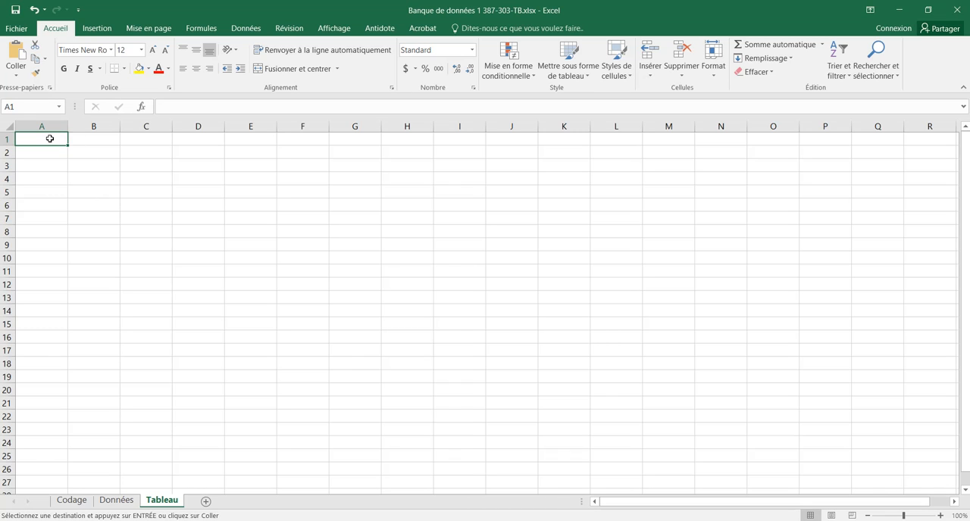
click(16, 75)
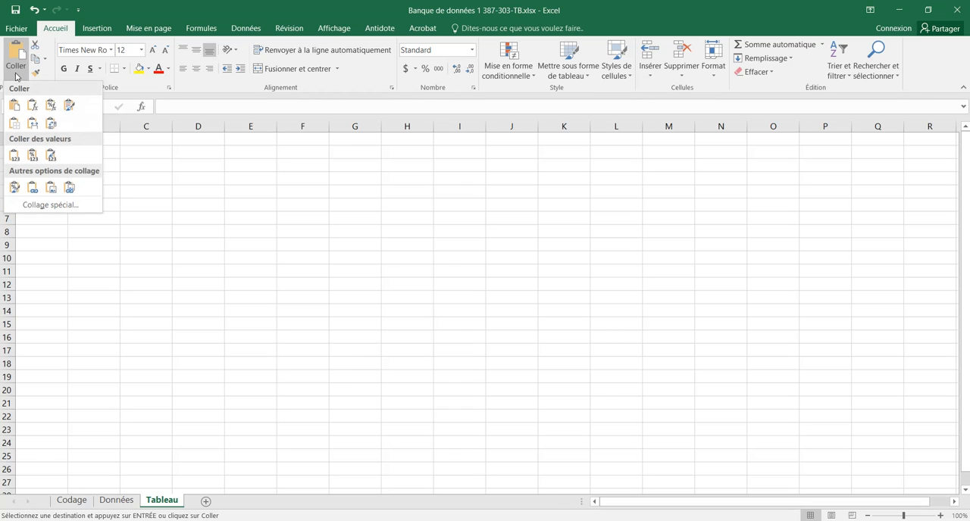
click(33, 155)
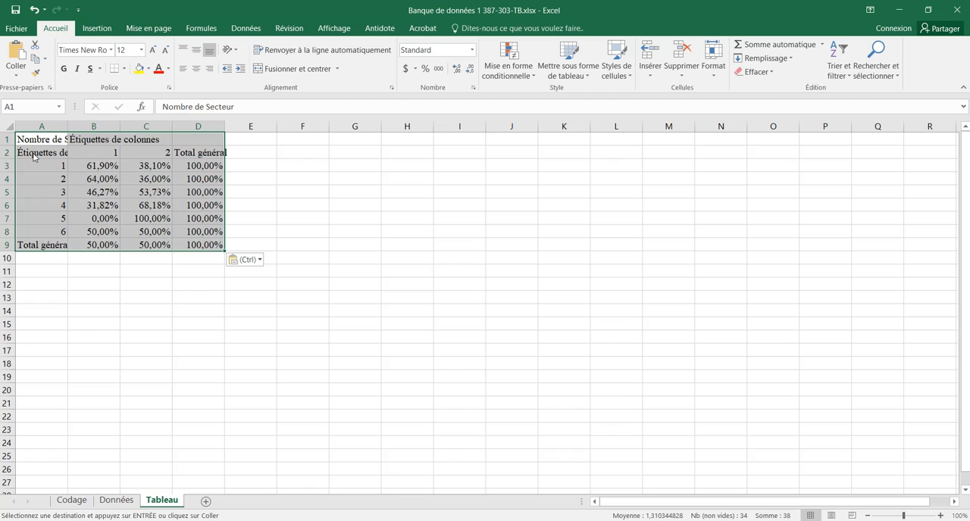
Step: Reduce the percentages in B3:D9 to one decimal place
click(182, 244)
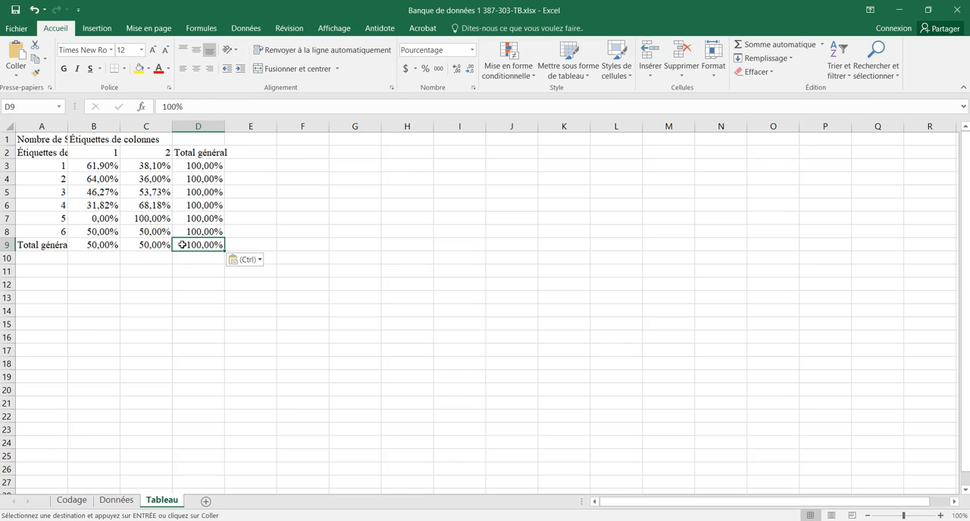
drag(182, 245, 97, 167)
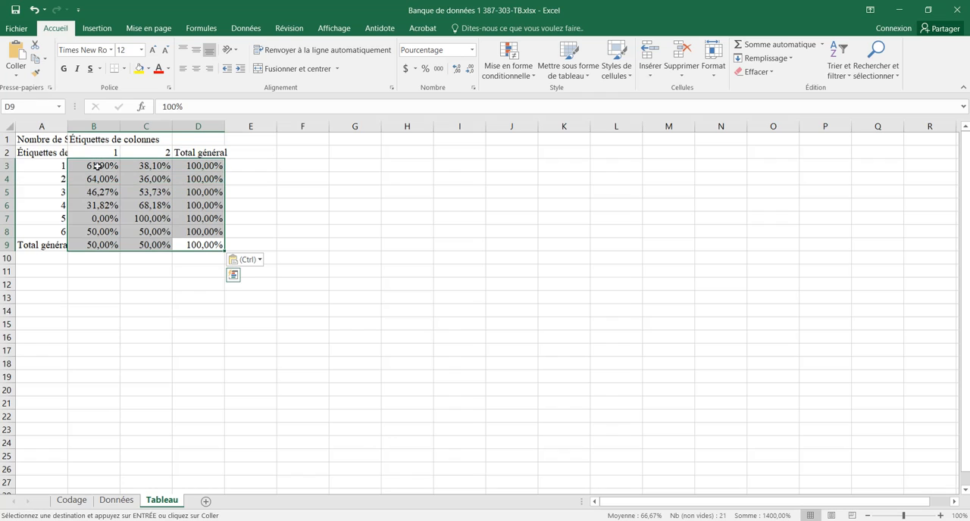
click(470, 69)
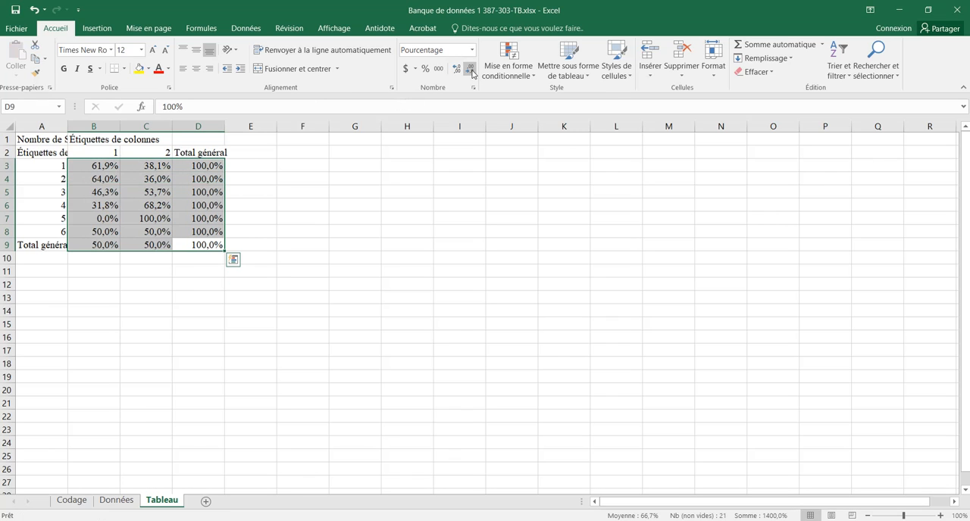
Step: Shorten the row label in A9 to "Total"
click(25, 244)
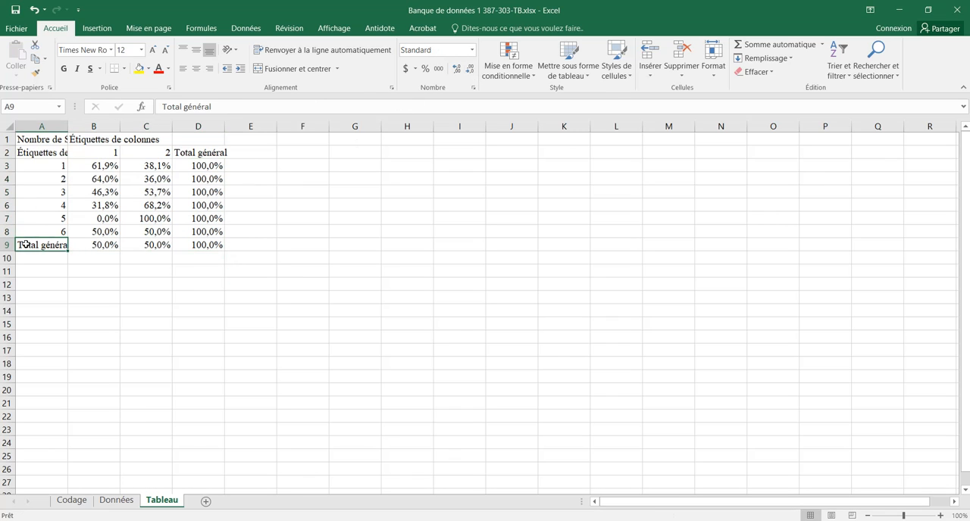
click(231, 106)
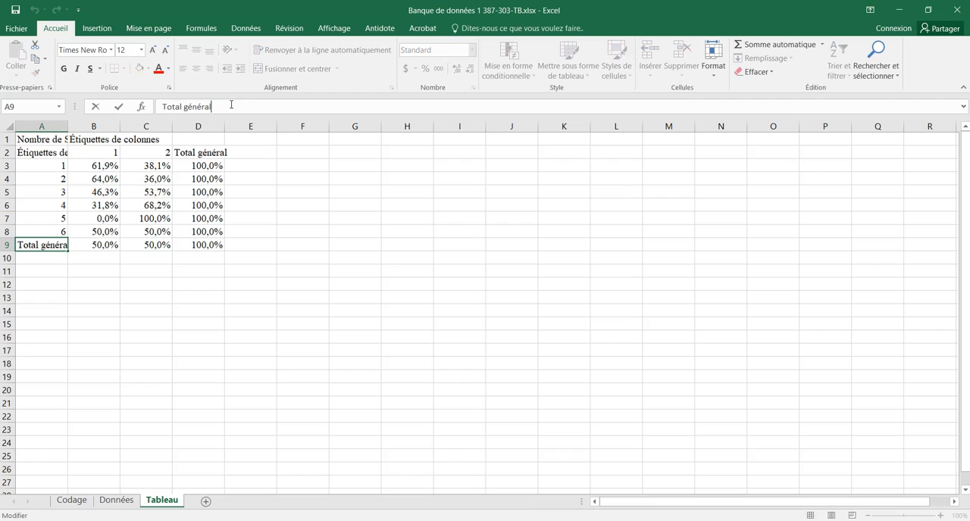
key(BackSpace)
key(BackSpace)
key(BackSpace)
key(BackSpace)
key(BackSpace)
key(BackSpace)
key(BackSpace)
key(BackSpace)
click(195, 152)
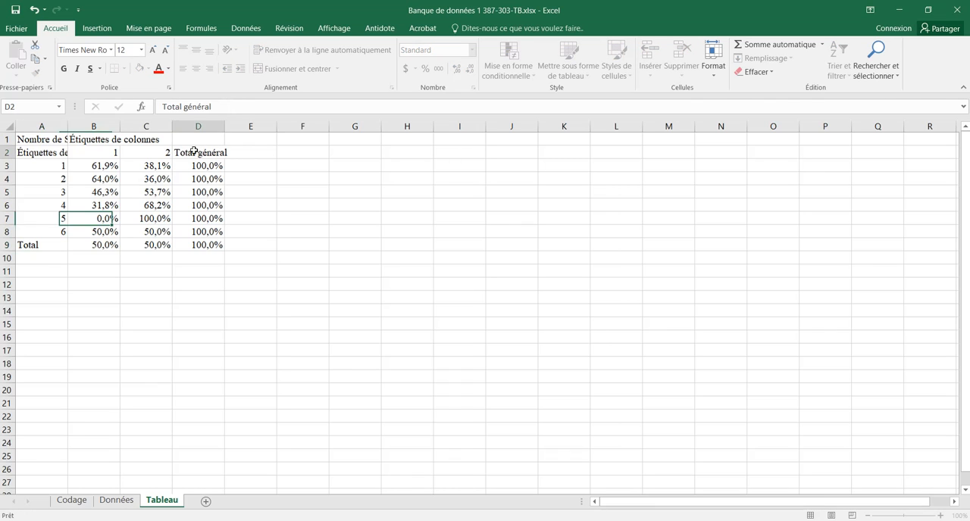
Step: Shorten the column header in D2 to "Total"
click(218, 106)
key(BackSpace)
key(BackSpace)
key(BackSpace)
key(BackSpace)
key(BackSpace)
key(BackSpace)
key(BackSpace)
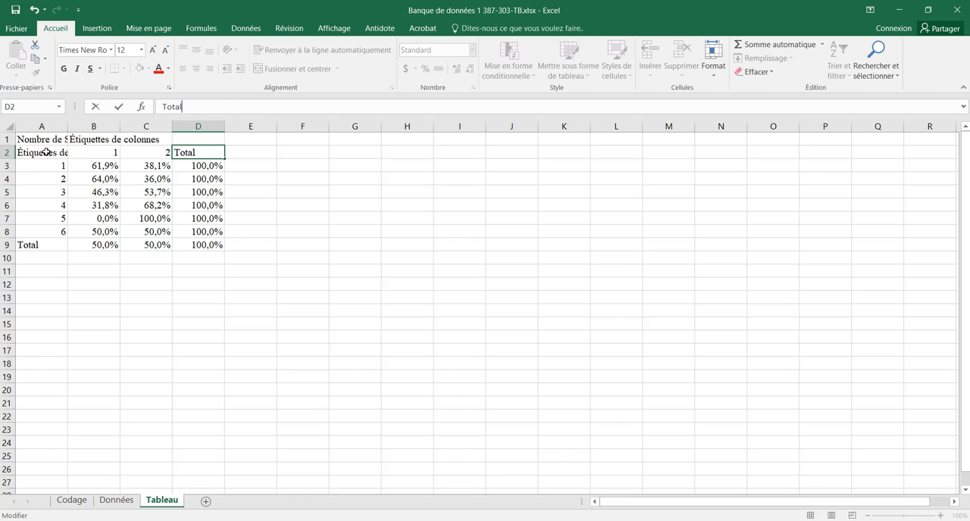
Step: Replace the row-labels header in A2 with "Secteur de l'actualité", copied from C6 of the Codage sheet
click(46, 153)
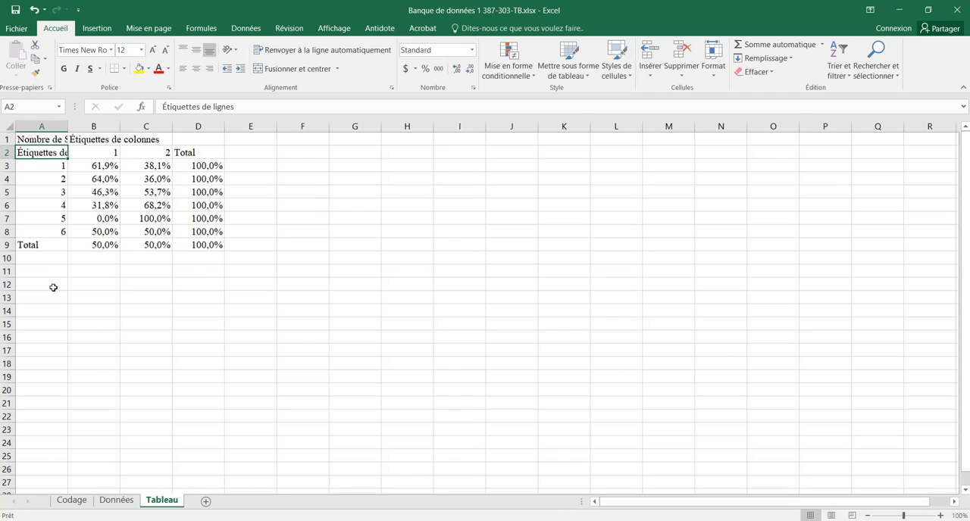
click(74, 502)
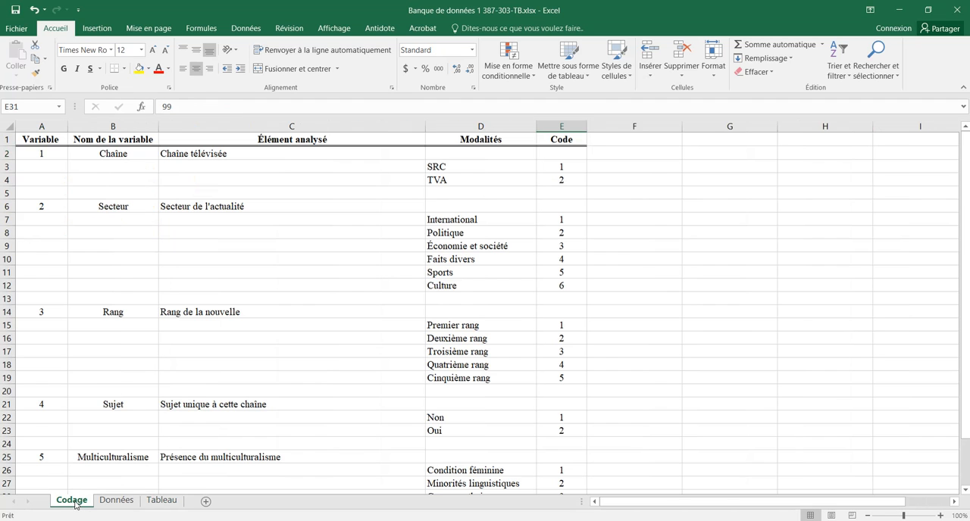
click(201, 207)
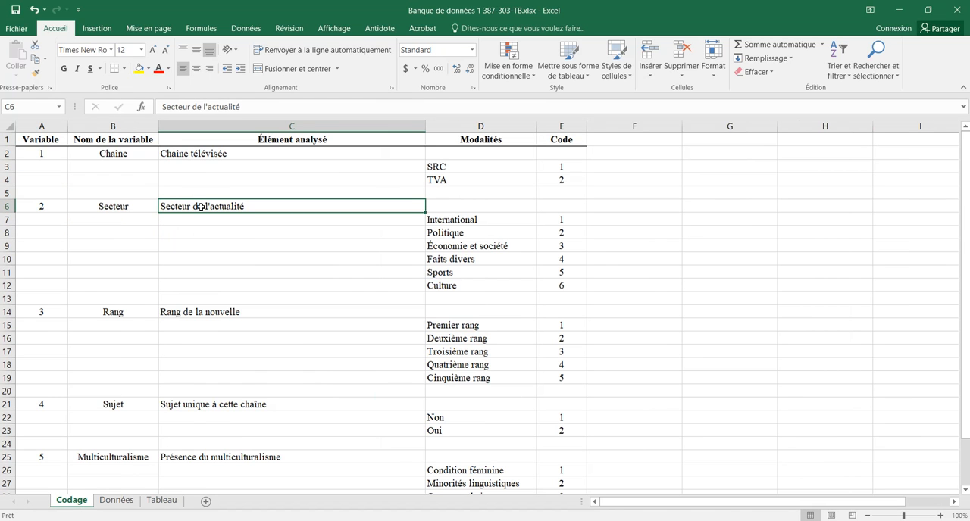
key(ctrl+c)
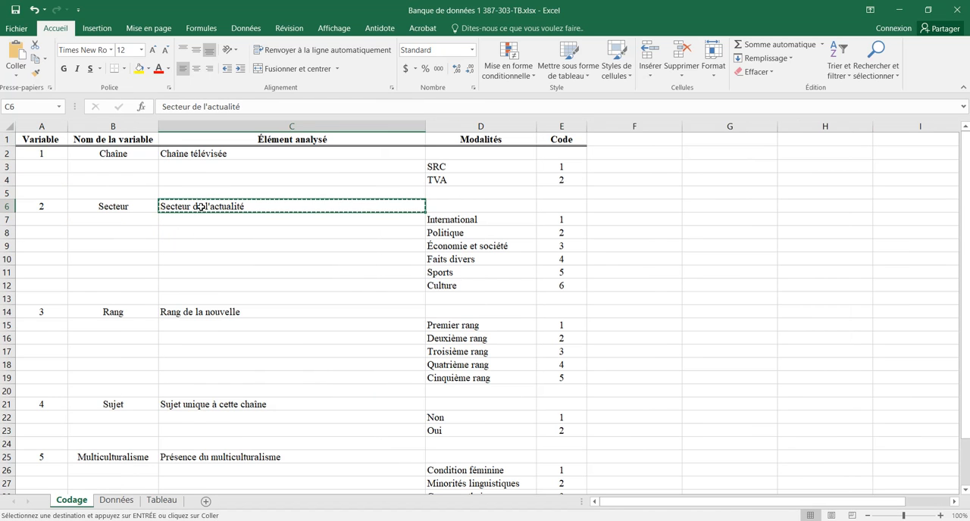
click(162, 500)
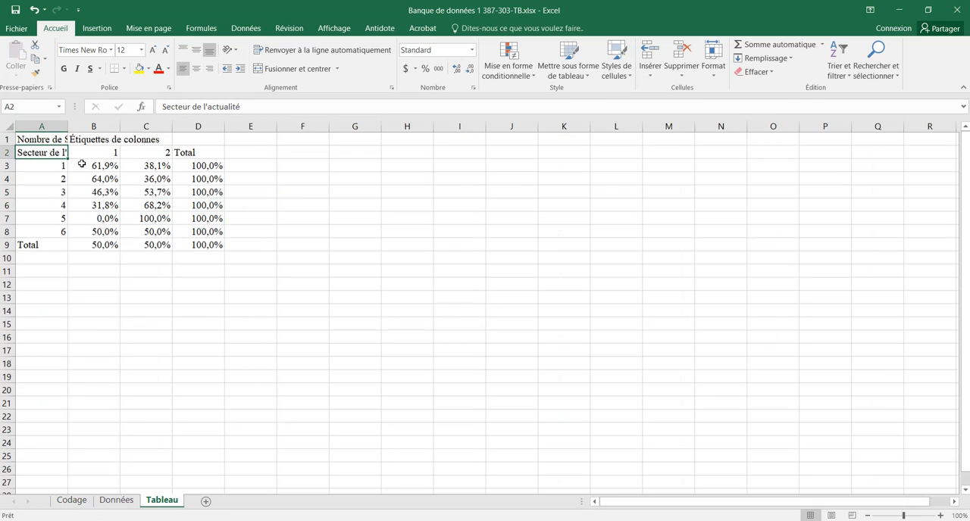
Step: Replace the header in B1 with "Chaîne télévisée", copied from C2 of the Codage sheet, and clear A1
click(91, 140)
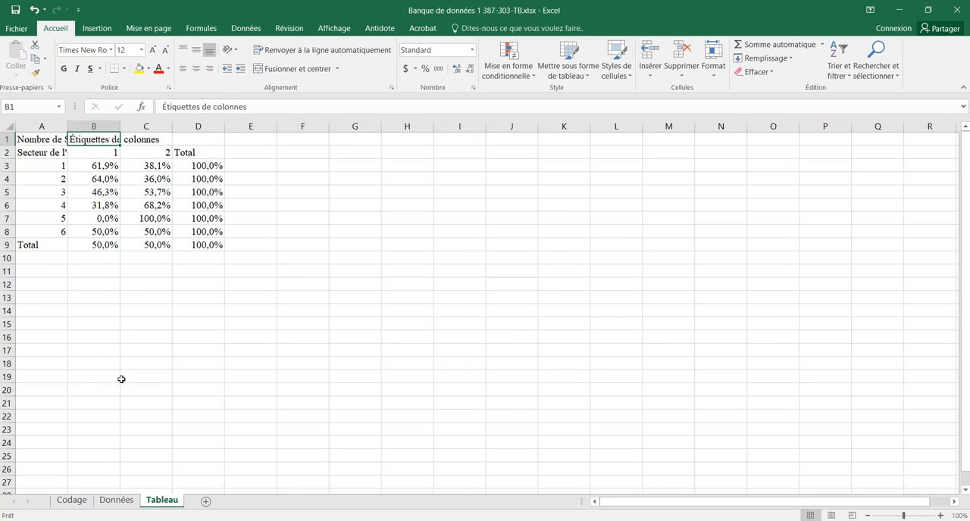
click(72, 501)
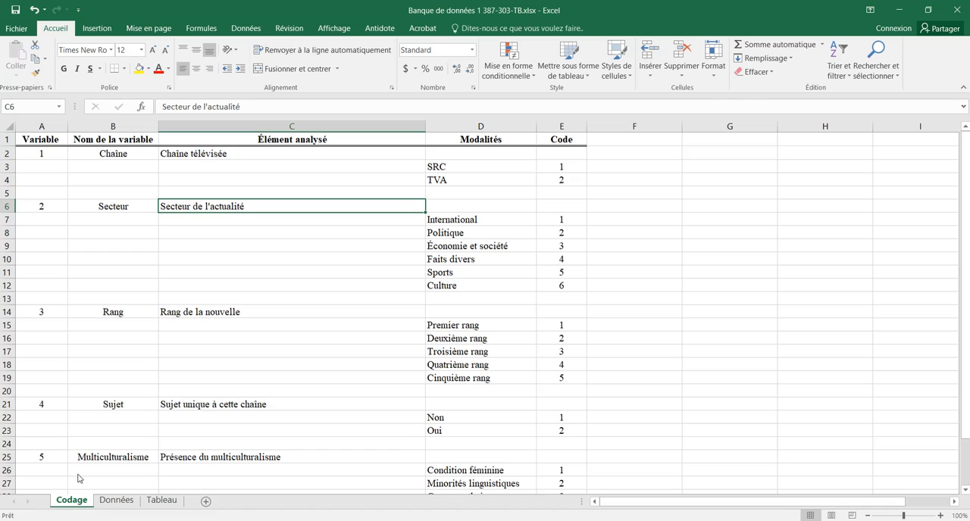
click(207, 154)
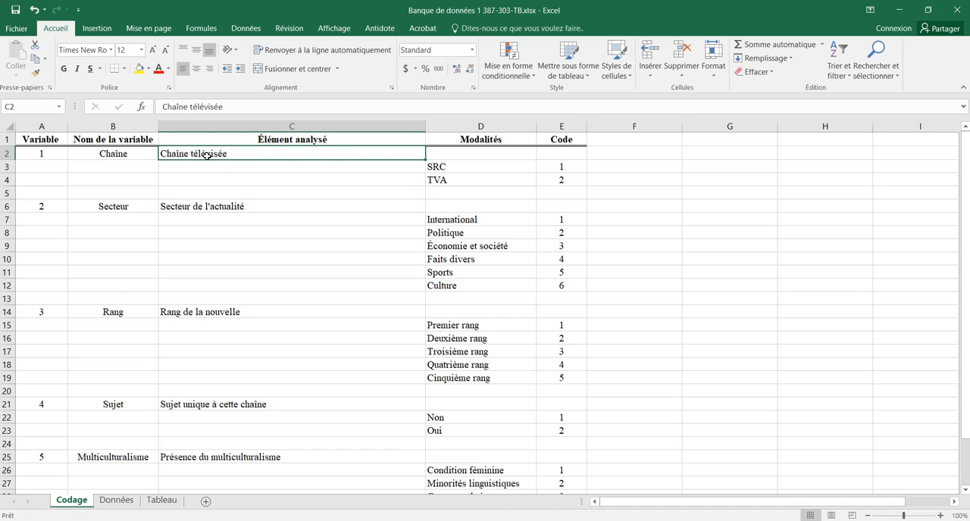
key(ctrl+c)
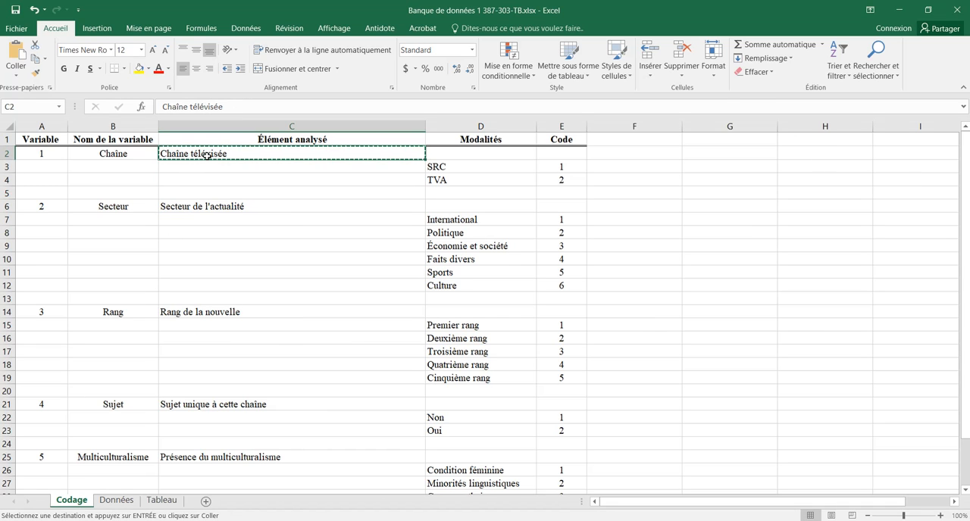
click(161, 501)
key(Return)
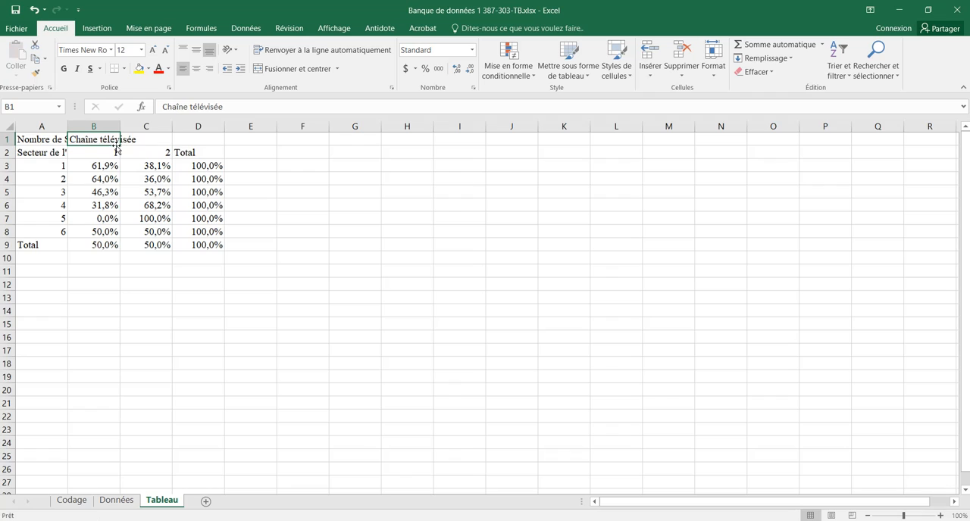
click(48, 140)
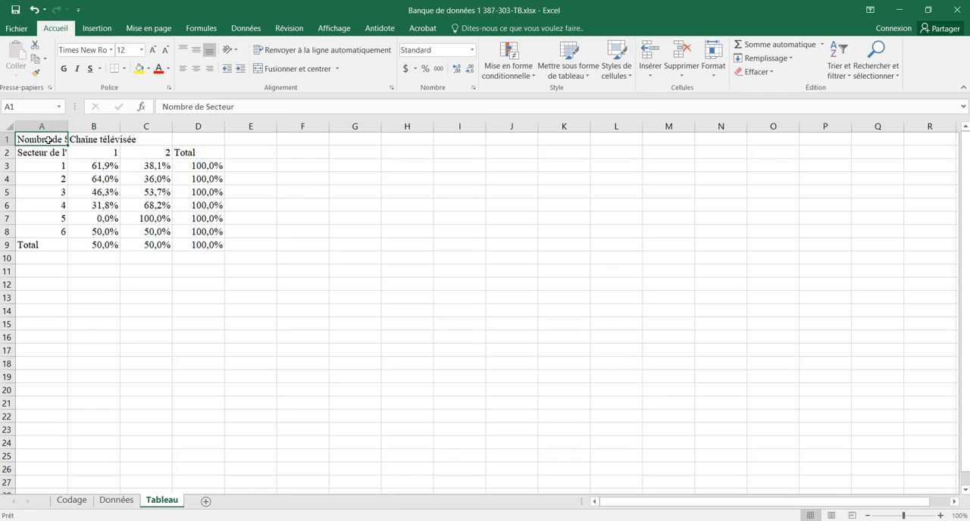
key(Delete)
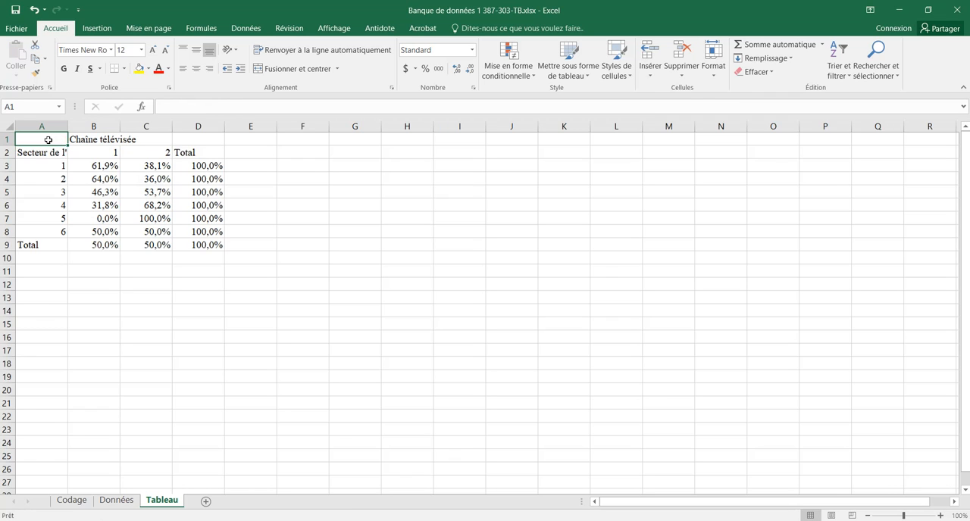
Step: Replace the code in B2 with "SRC", copied from D3 of the Codage sheet
click(87, 151)
mouse_move(99, 151)
mouse_down()
mouse_move(132, 151)
mouse_move(107, 152)
mouse_up()
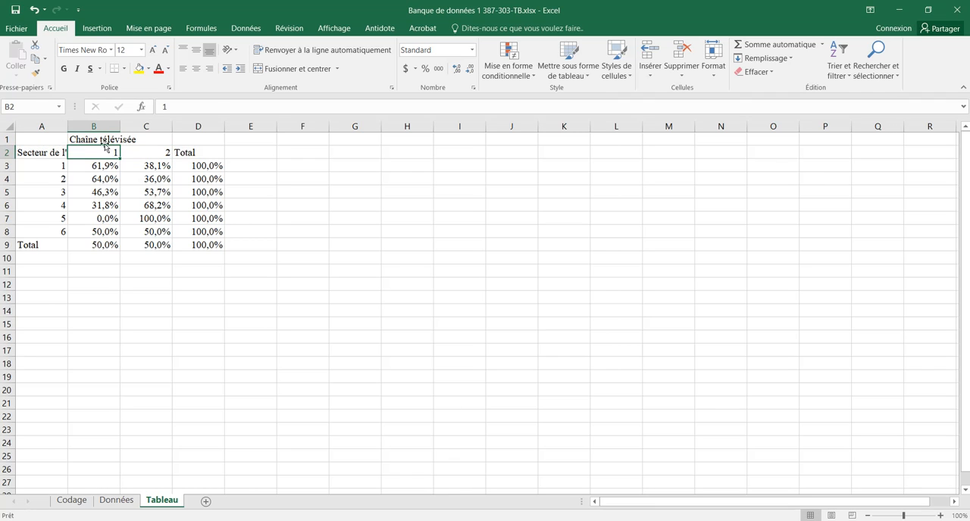
click(101, 140)
click(101, 153)
click(72, 500)
click(466, 167)
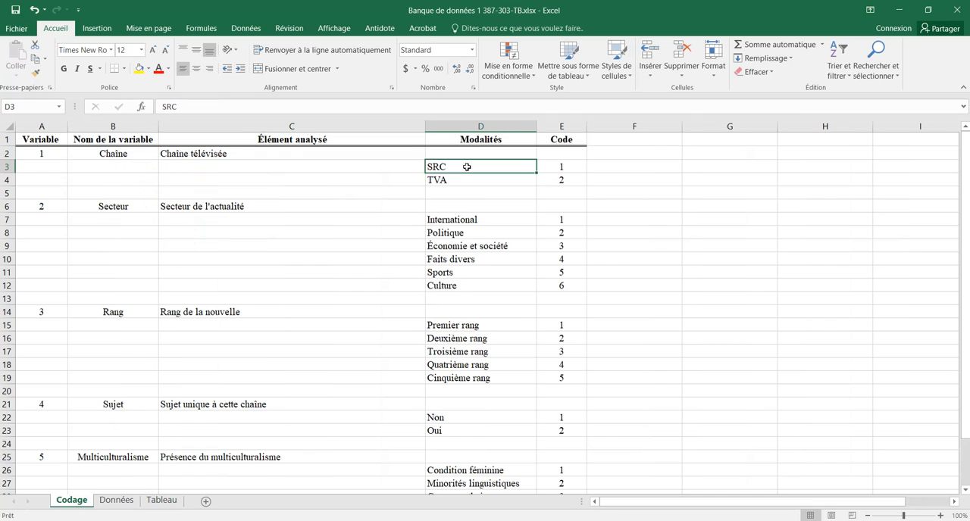
key(ctrl+c)
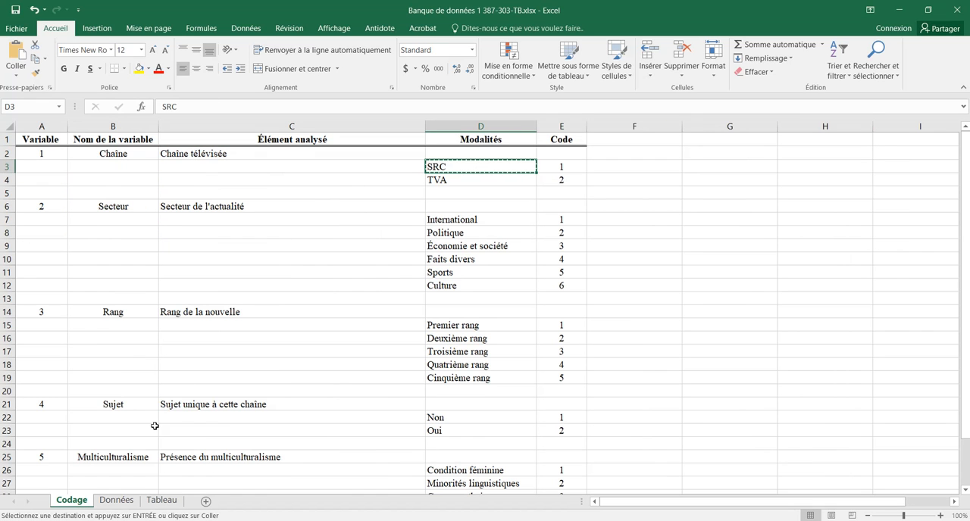
click(162, 500)
key(Return)
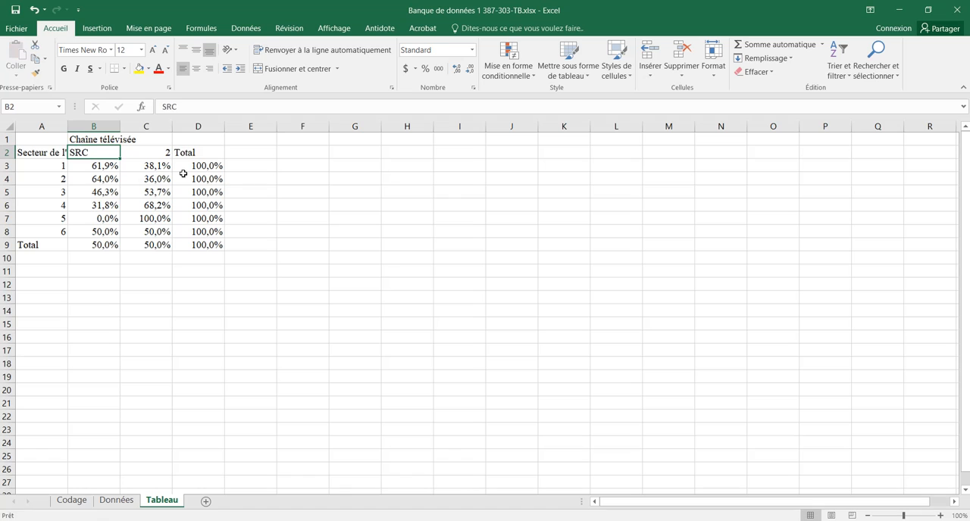
Step: Replace the code in C2 with "TVA", copied from D4 of the Codage sheet
click(151, 149)
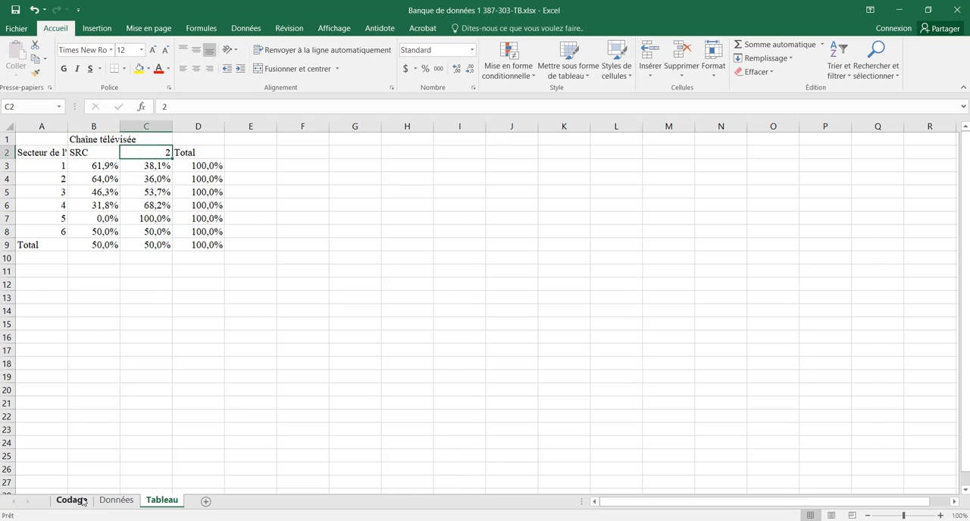
click(71, 500)
click(453, 181)
key(ctrl+c)
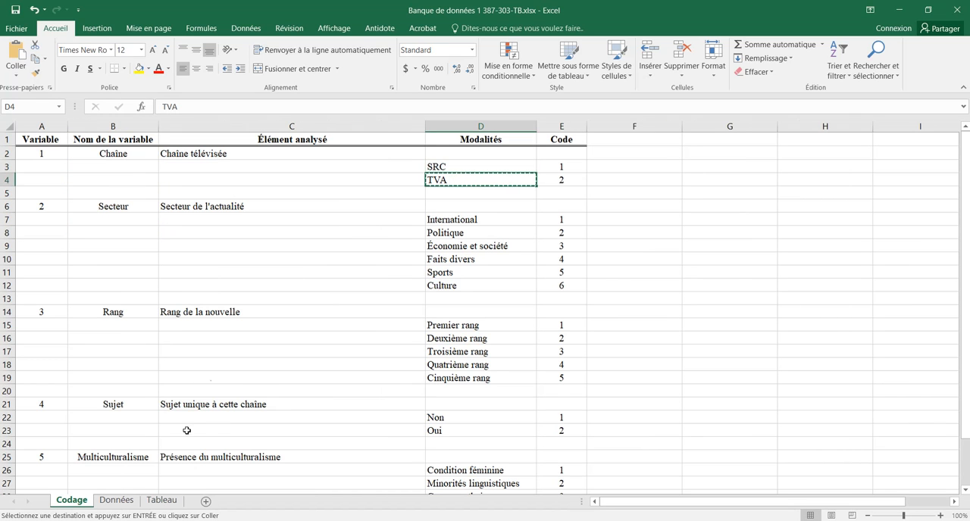
click(151, 500)
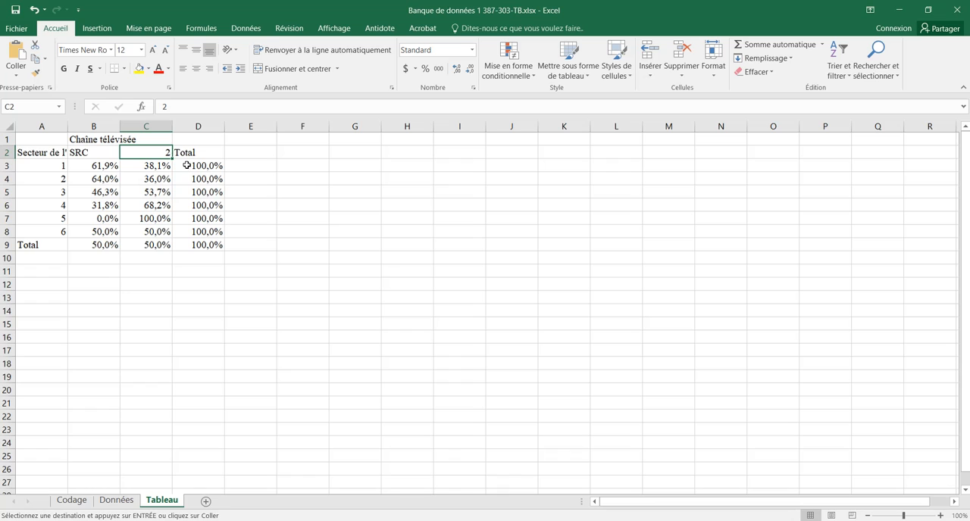
key(Return)
Step: Replace the sector codes in A3:A8 with the names International through Culture, copied from D7:D12 of the Codage sheet
click(36, 151)
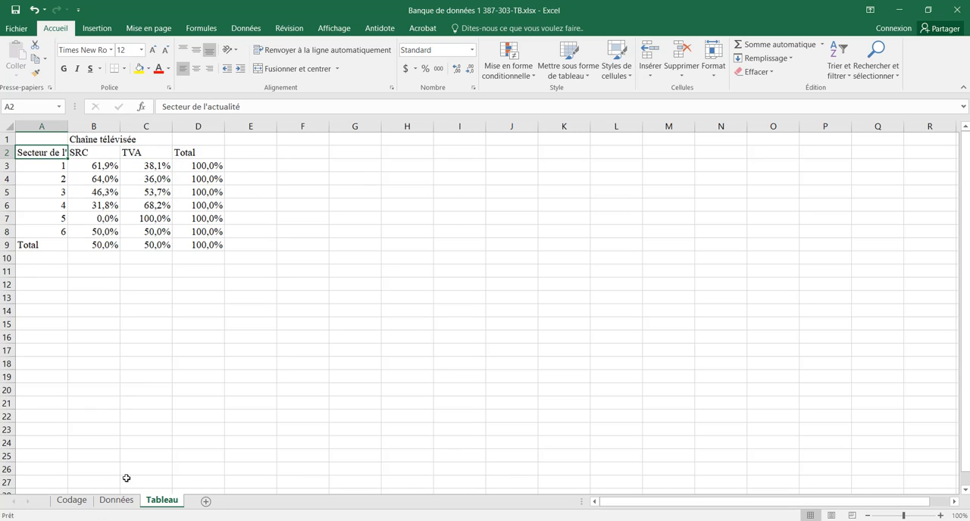
click(79, 502)
click(200, 209)
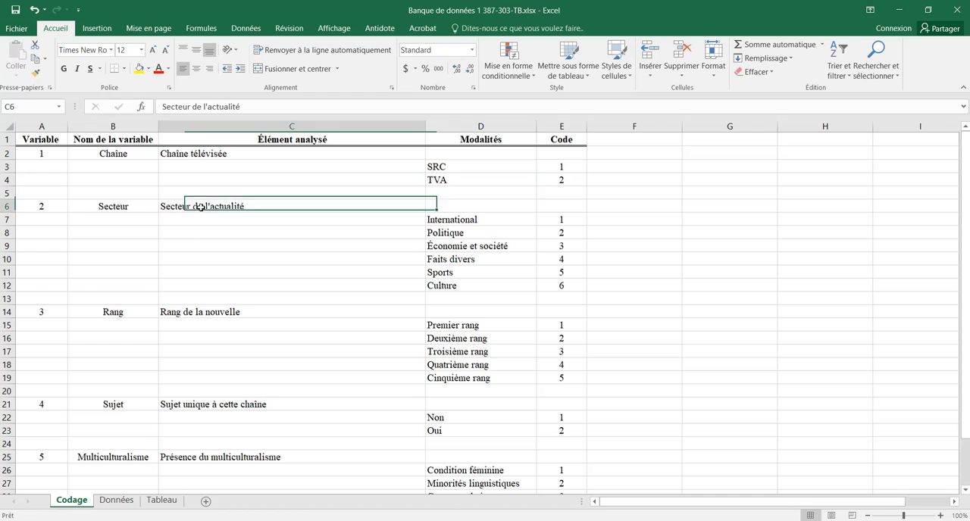
drag(436, 219, 448, 286)
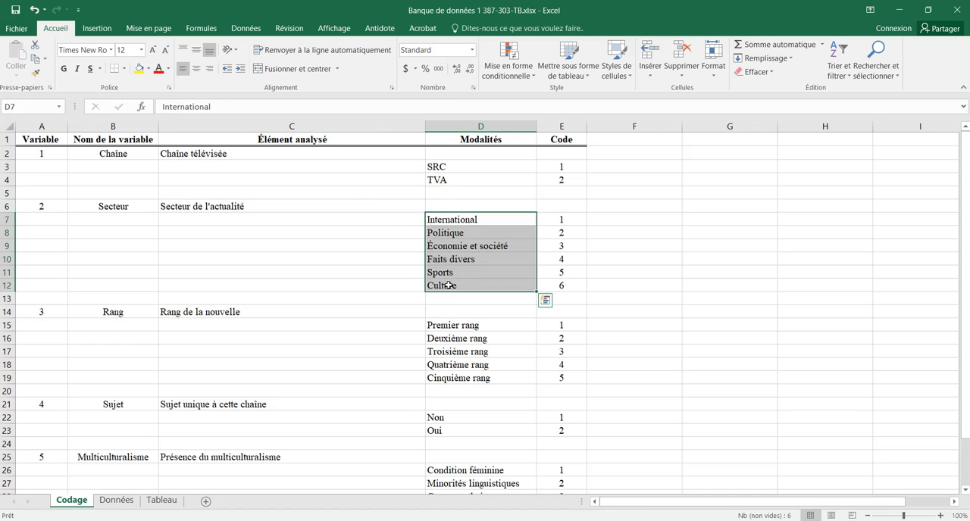
key(ctrl+c)
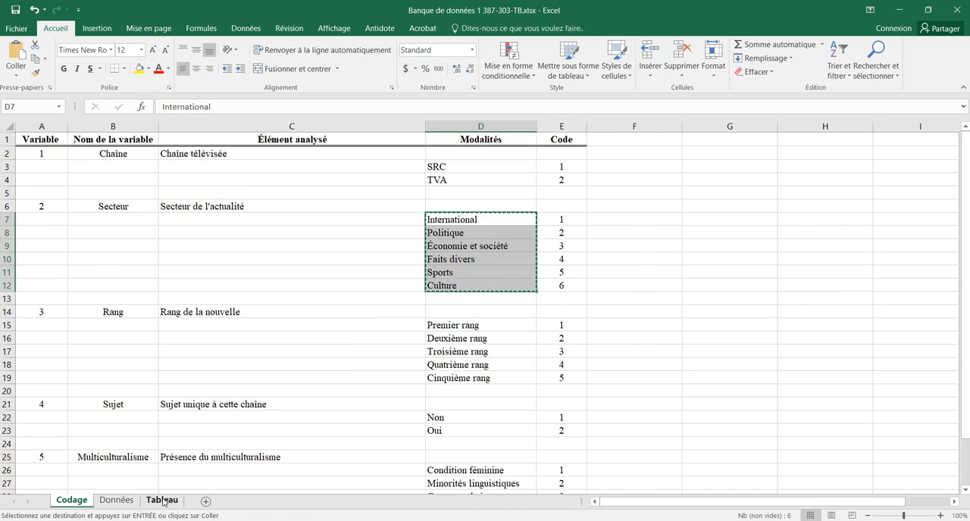
click(162, 501)
click(54, 168)
key(ctrl+v)
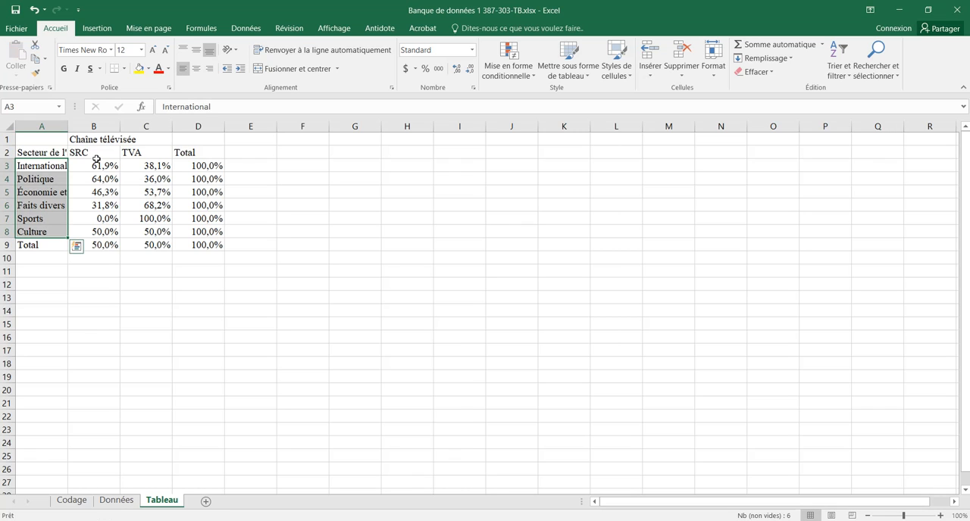
Step: Center the headers and percentages in B2:D9 horizontally
click(83, 152)
drag(86, 151, 213, 247)
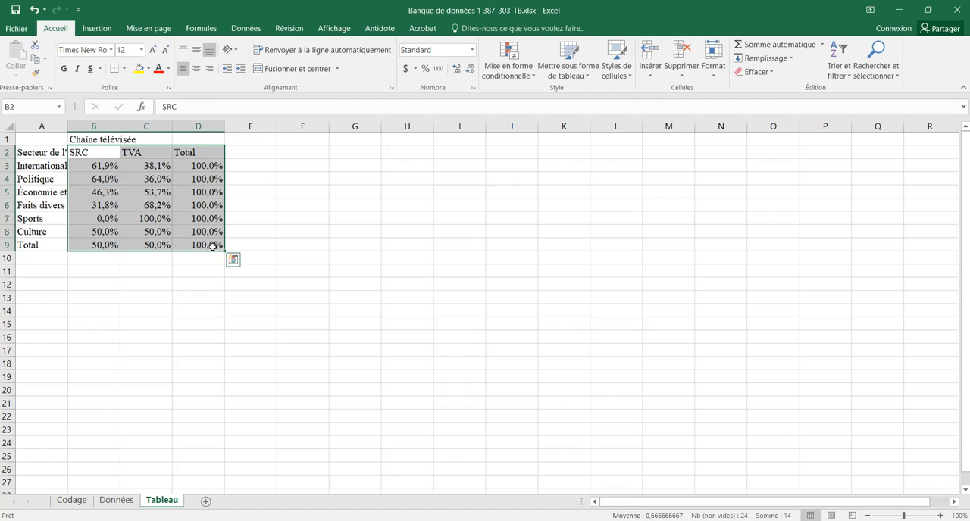
click(196, 70)
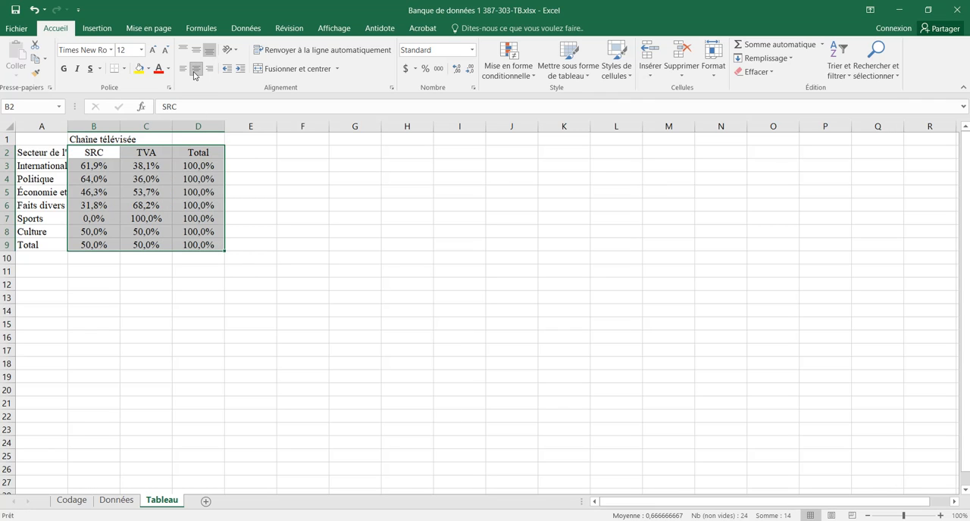
Step: Apply outside borders (Bordures extérieures) around the whole table A1:D9
click(209, 245)
drag(216, 245, 60, 139)
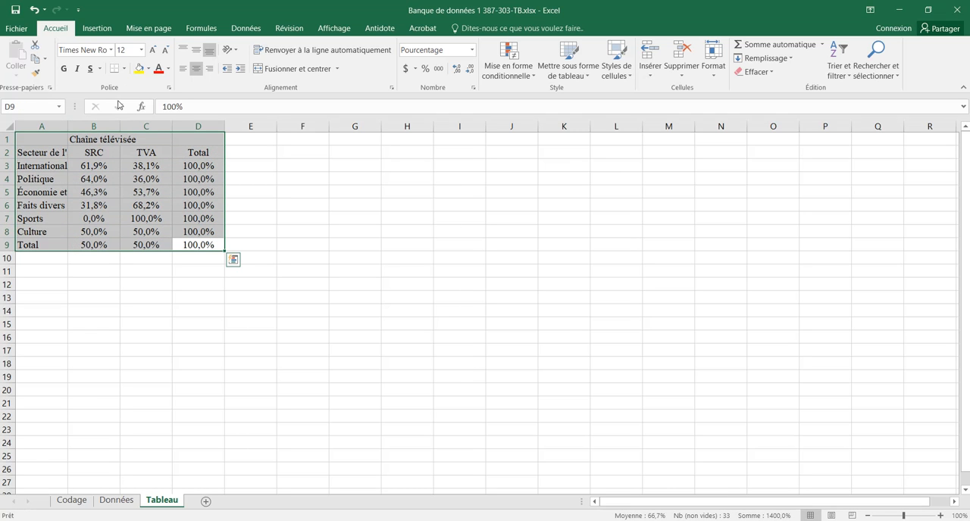
click(125, 69)
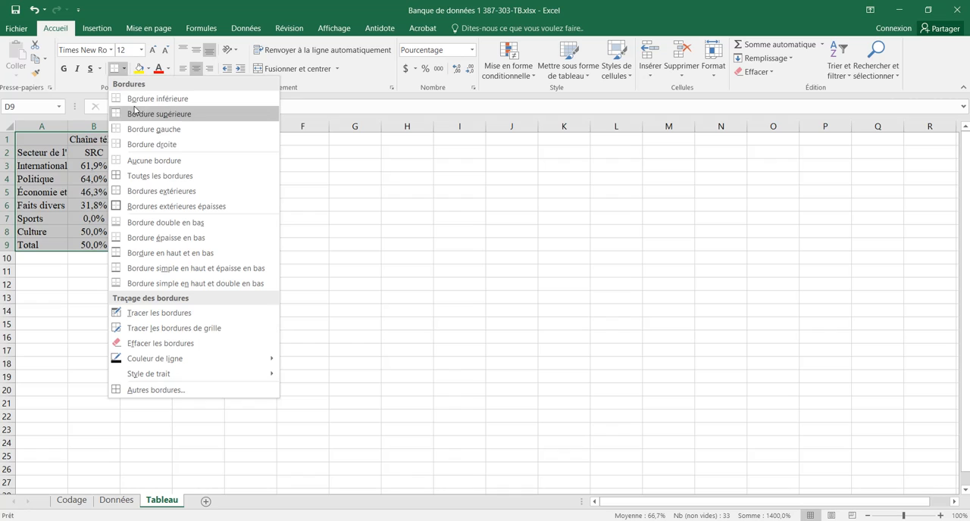
click(151, 194)
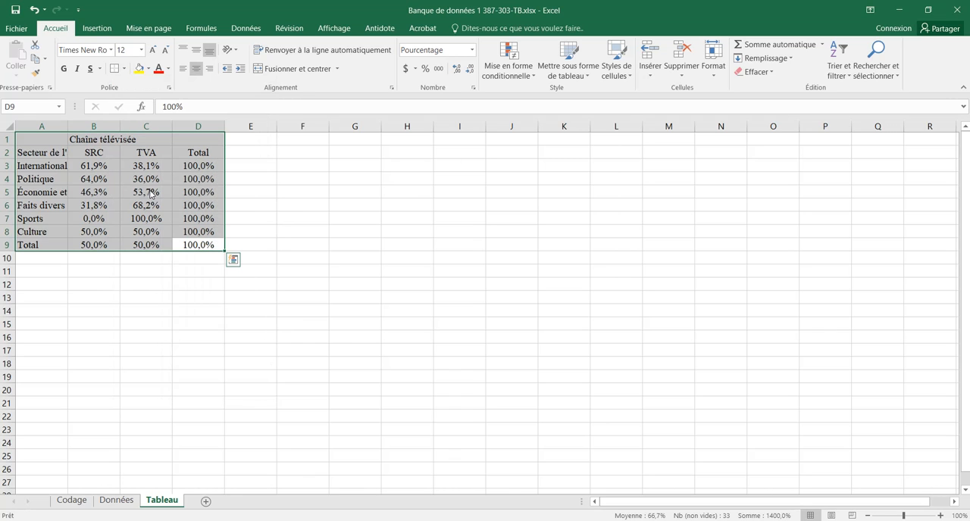
Step: Apply outside borders around the Total column D1:D9 and the label column A1:A9
click(193, 245)
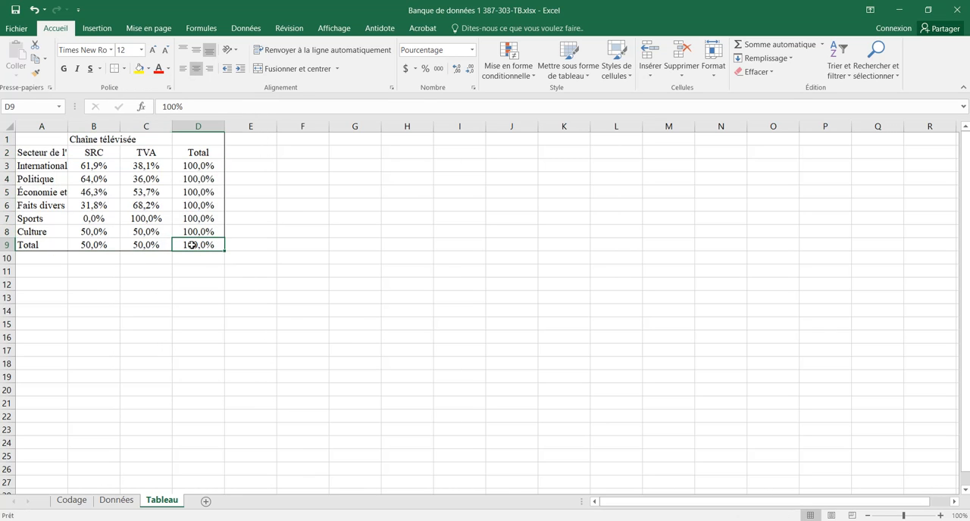
drag(193, 245, 199, 136)
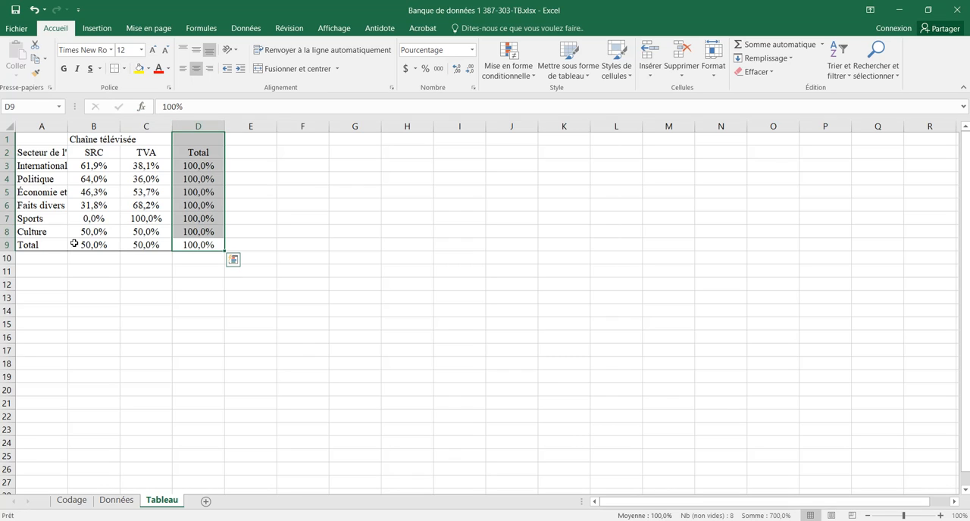
drag(60, 245, 42, 139)
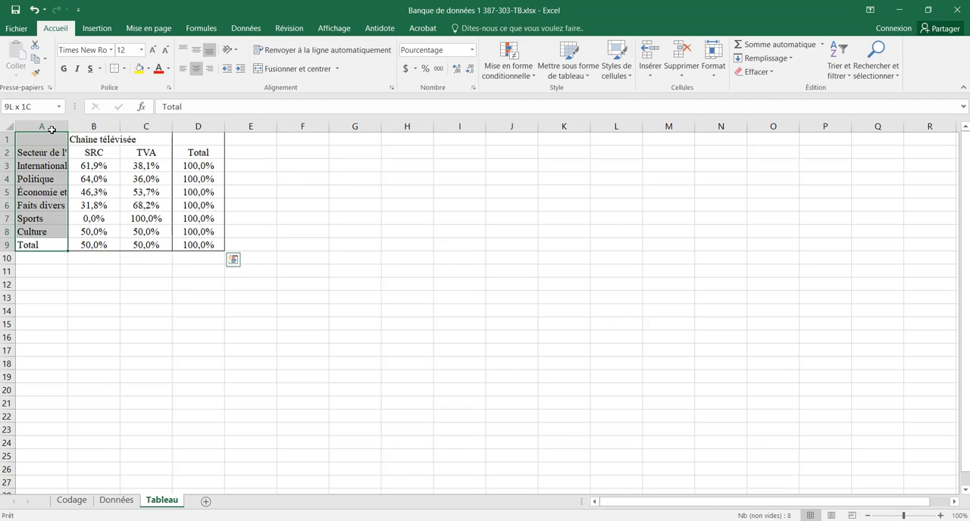
Step: Apply outside borders around the TVA column C1:C9
click(102, 244)
drag(102, 244, 134, 244)
click(115, 68)
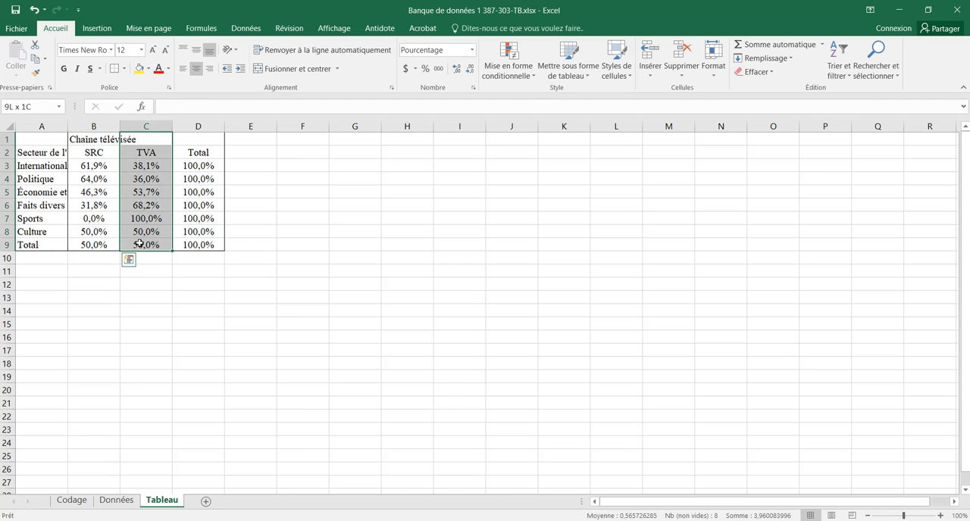
click(115, 68)
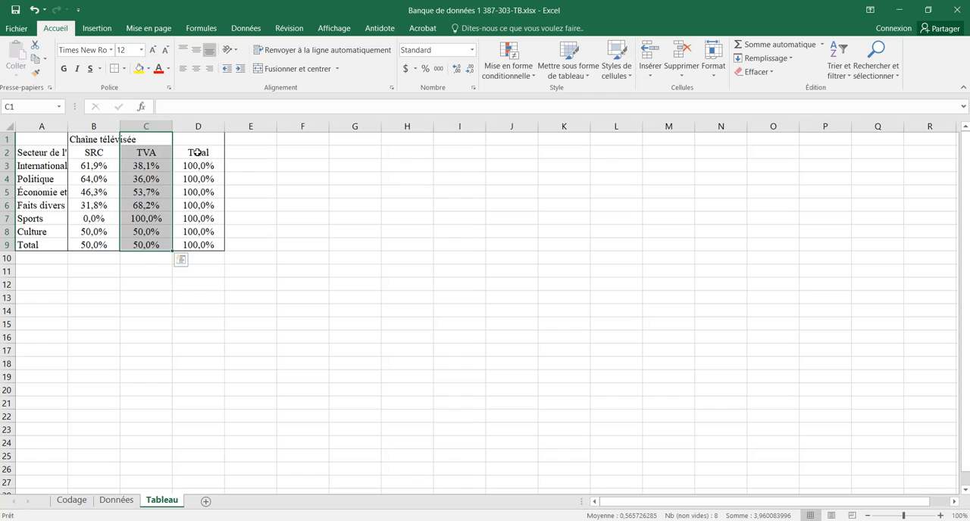
Step: Apply outside borders around the header rows A1:D2 and around the Total row A9:D9
click(199, 152)
mouse_move(219, 152)
mouse_down()
mouse_move(45, 140)
mouse_move(56, 141)
mouse_up()
click(116, 69)
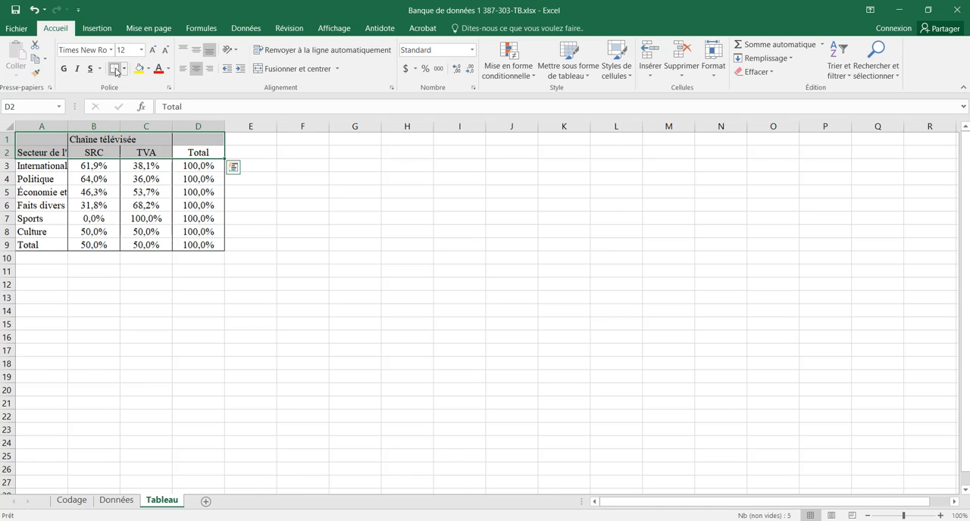
drag(31, 245, 192, 243)
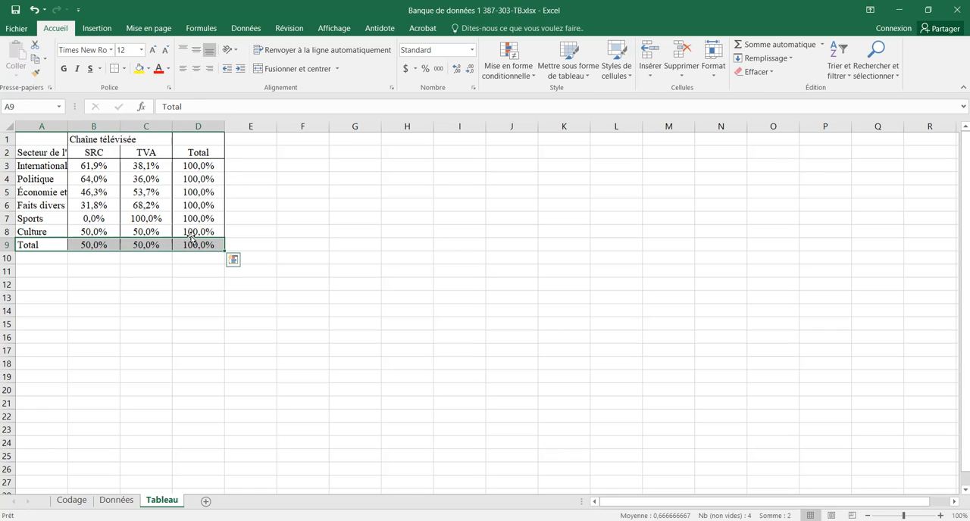
click(116, 69)
Step: Add a double bottom border (Bordure double en bas) under the Culture row A8:D8
click(31, 231)
drag(61, 231, 191, 232)
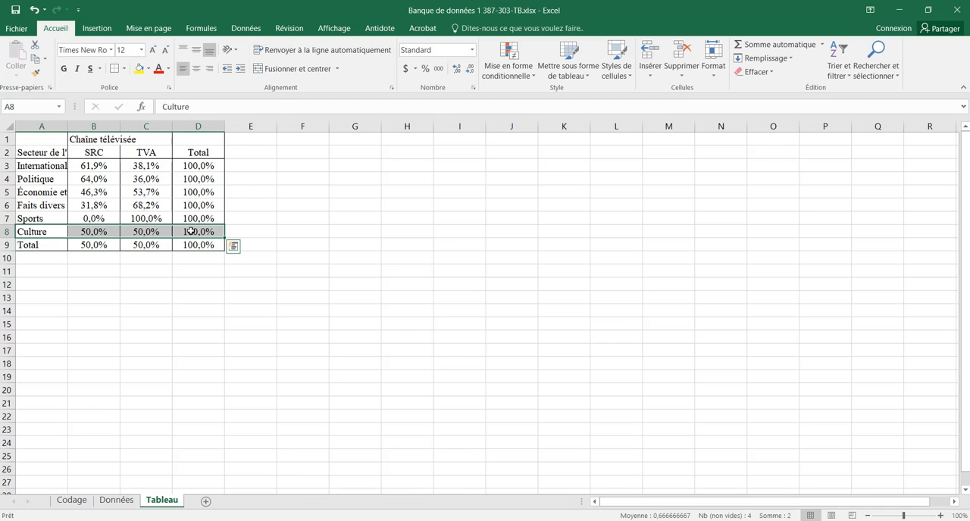
click(124, 69)
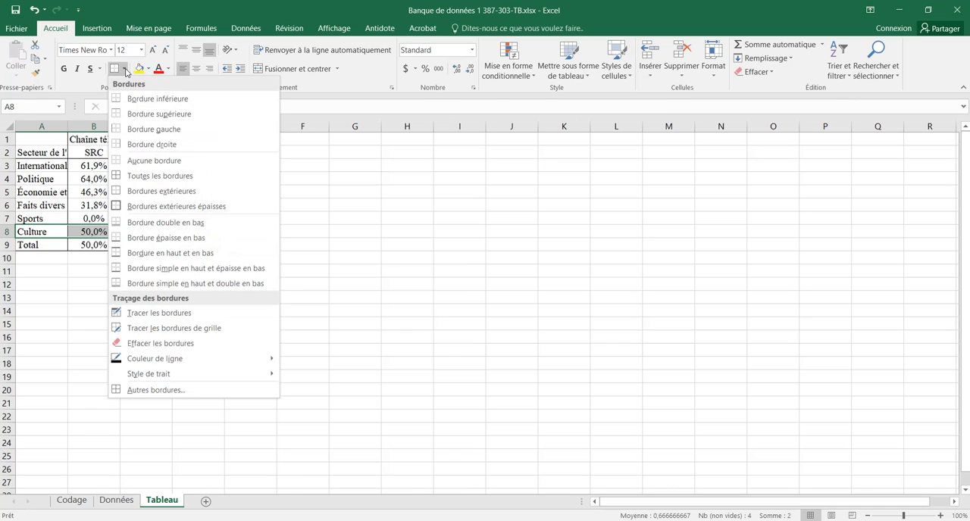
click(233, 223)
click(41, 229)
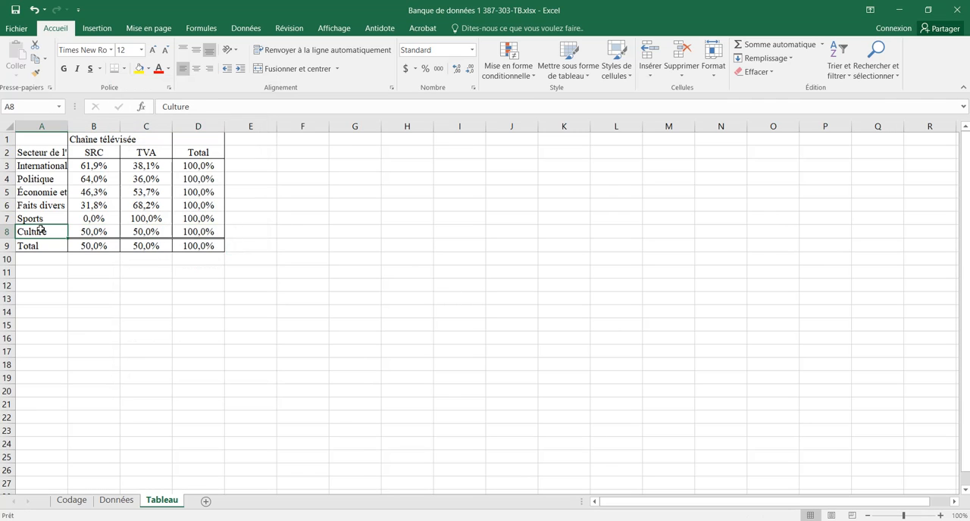
click(214, 231)
drag(209, 247, 46, 247)
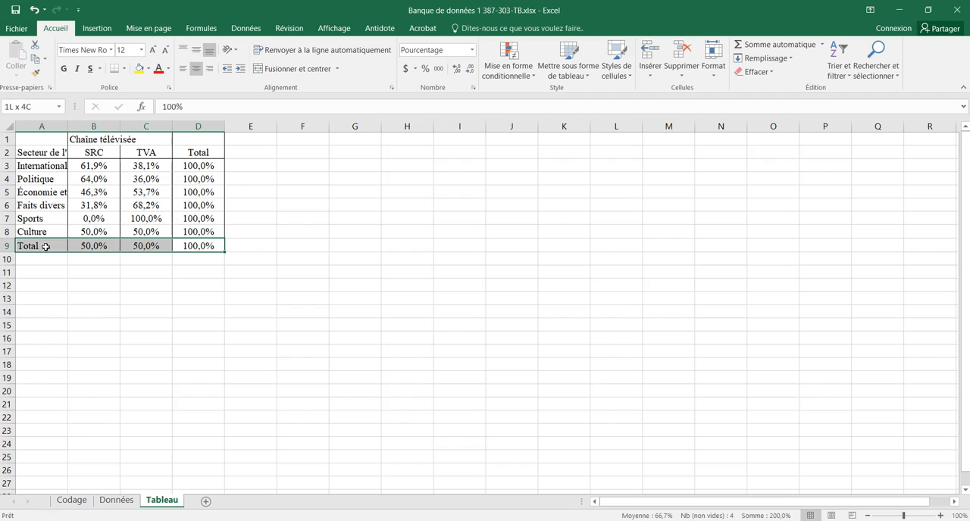
Step: Make both Total labels (A9 and D2), Chaîne télévisée in B1 and Secteur de l'actualité in A2 bold
click(45, 248)
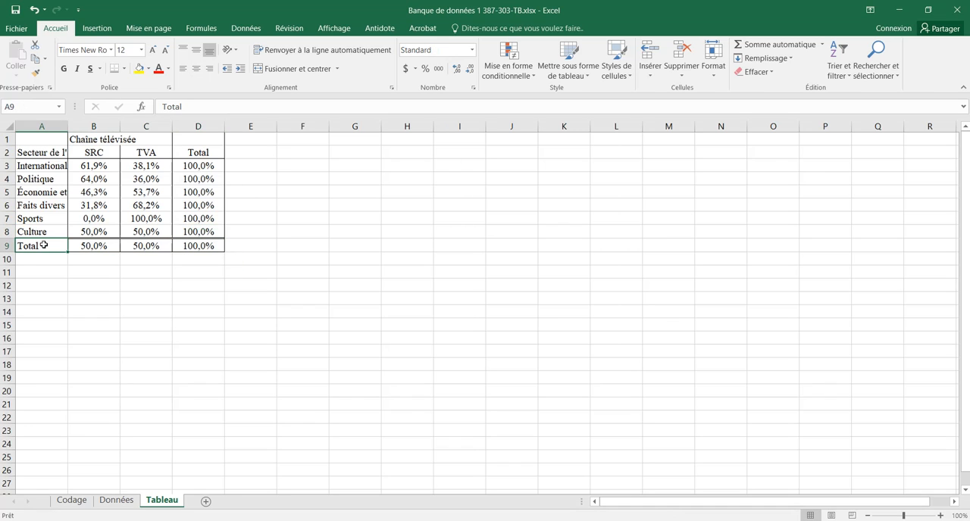
click(65, 70)
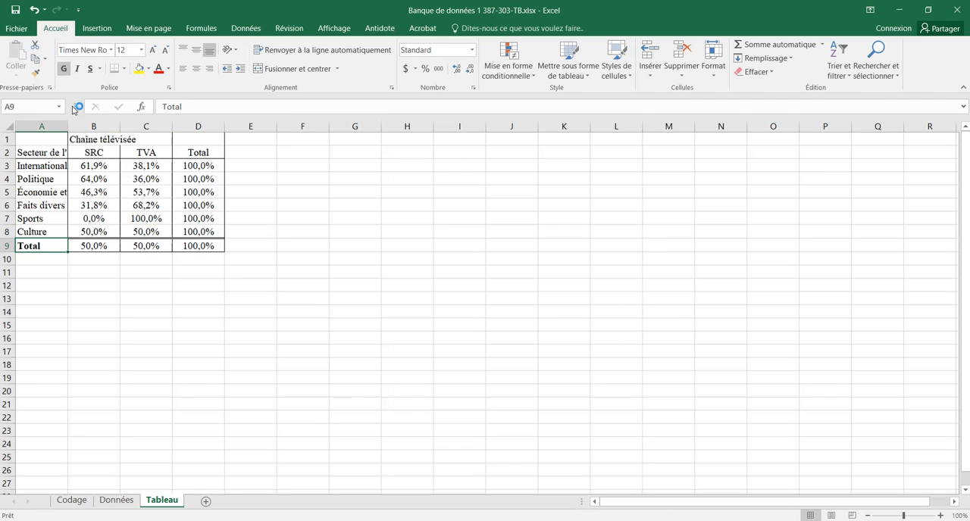
click(187, 150)
click(63, 69)
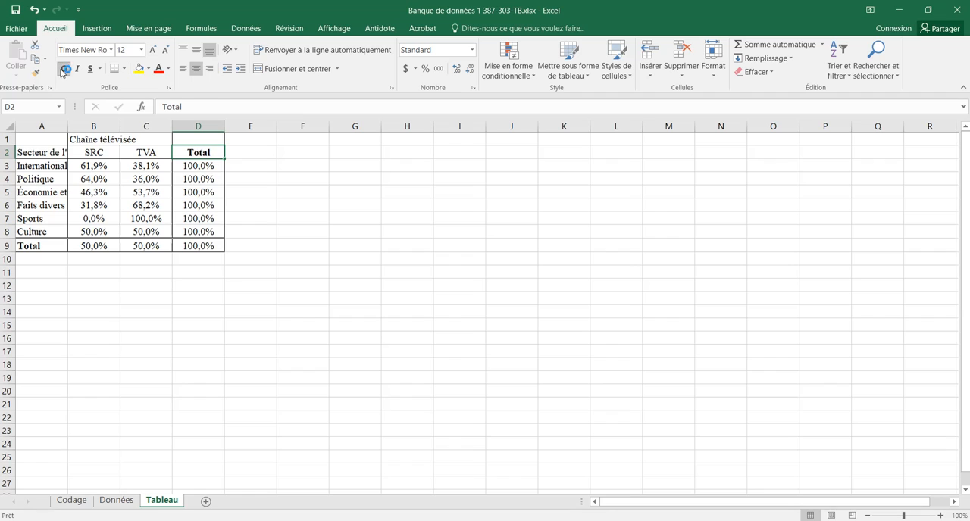
click(90, 139)
click(64, 69)
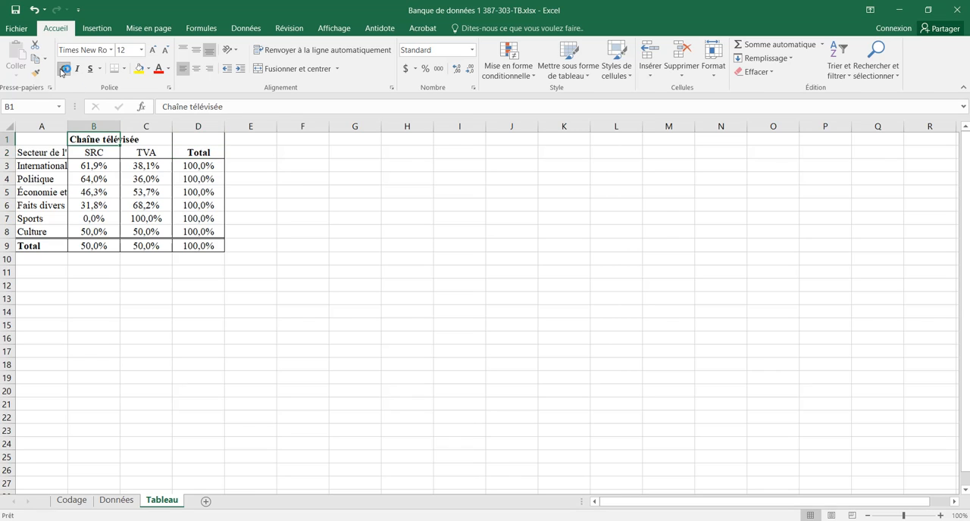
click(37, 153)
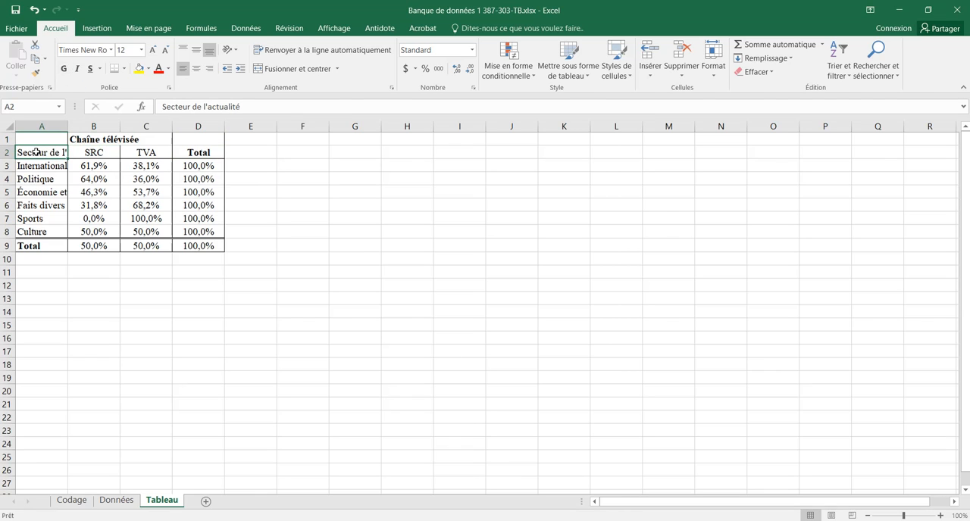
click(64, 69)
Step: Merge and center D1:D2 and A1:A2, with text wrapping turned on for both merged header cells
drag(202, 139, 206, 153)
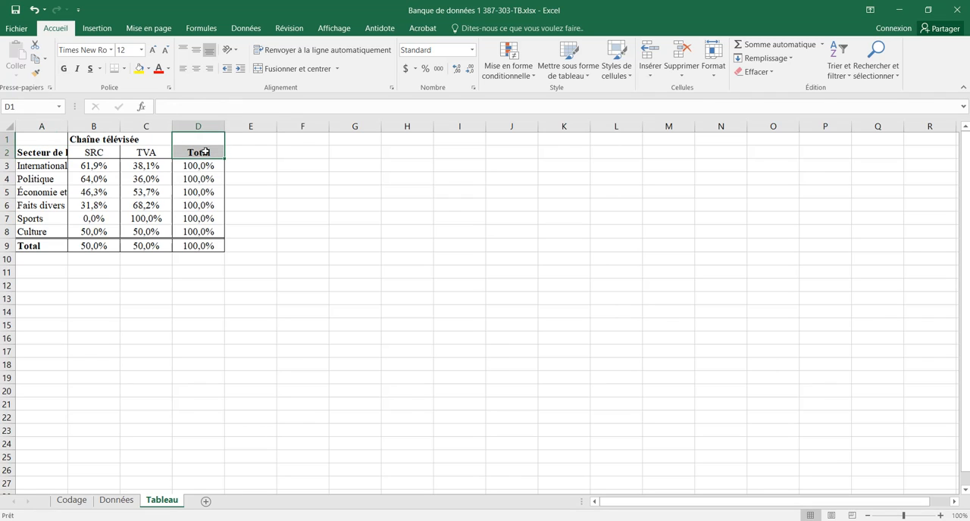
click(297, 68)
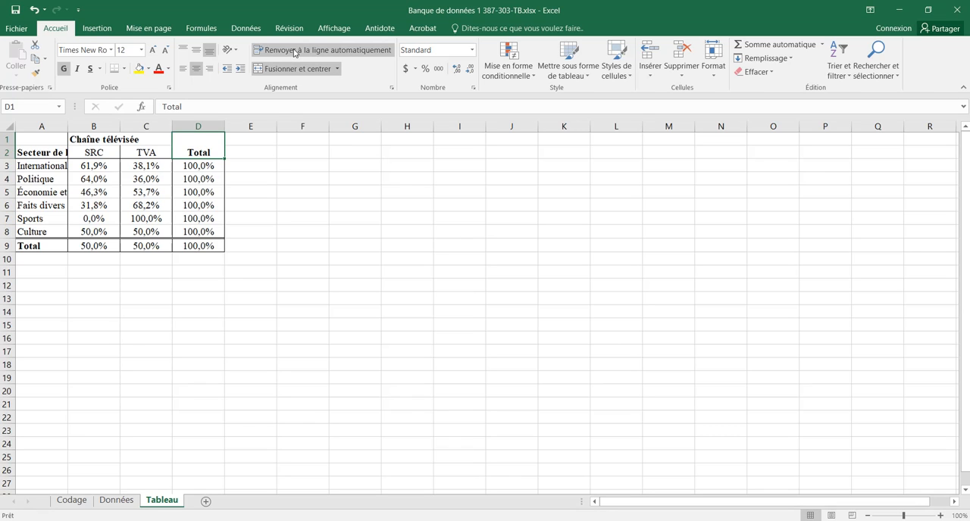
click(295, 52)
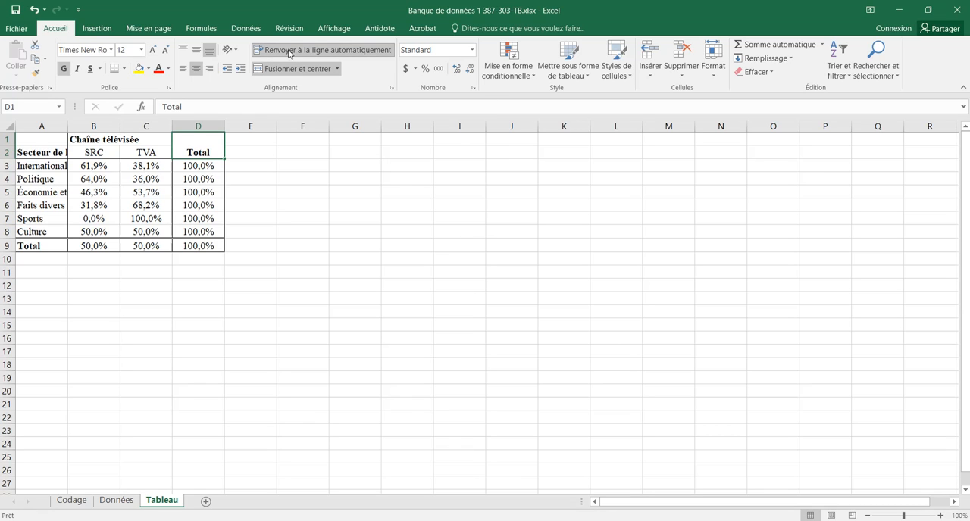
drag(35, 138, 35, 150)
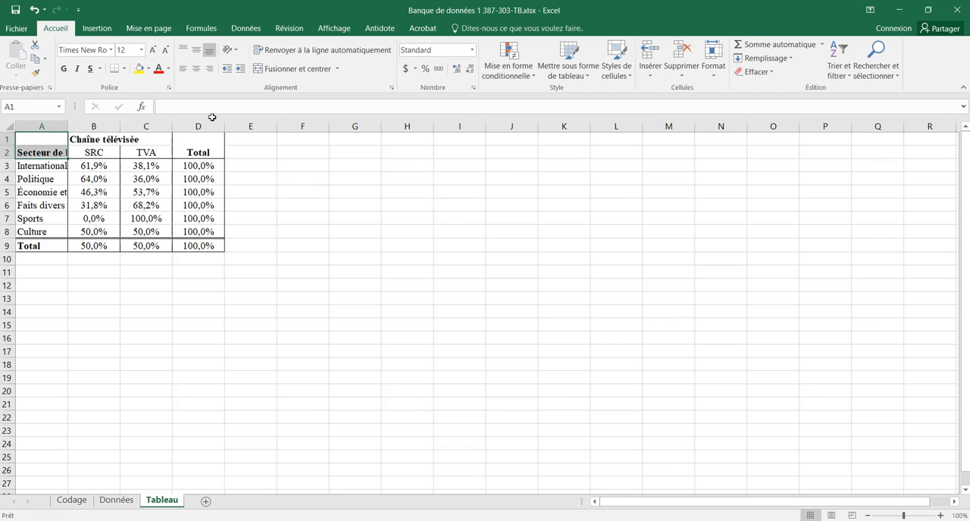
click(288, 68)
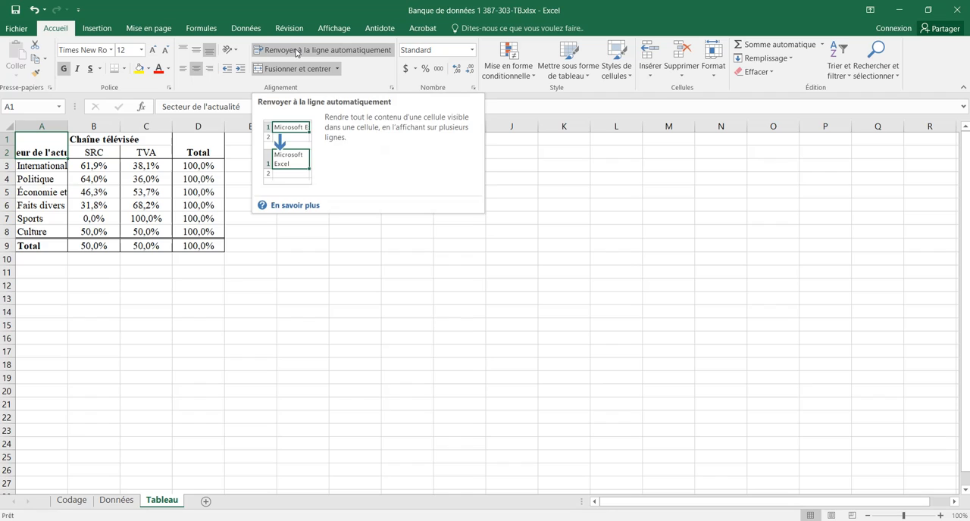
click(296, 52)
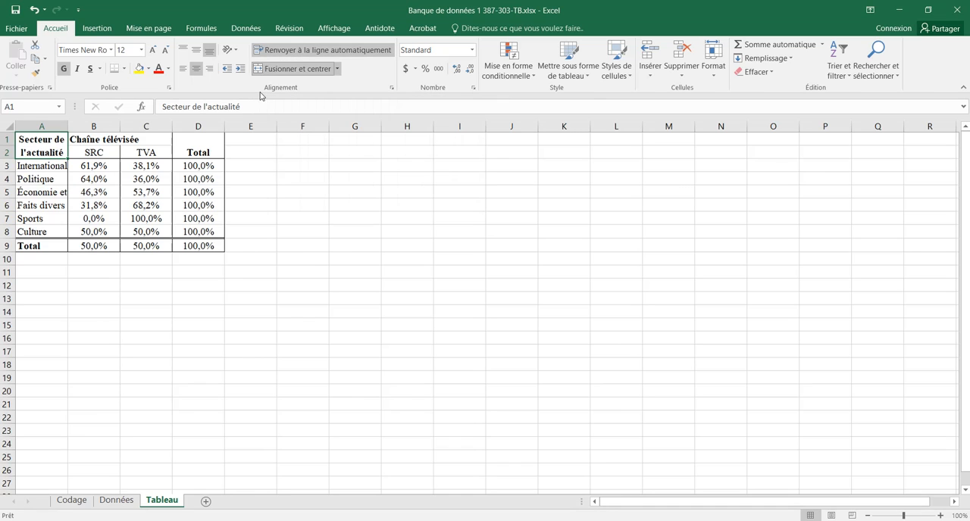
Step: Apply outside borders (Bordures extérieures) around the SRC and TVA headers in B2:C2
drag(152, 151, 91, 151)
click(126, 69)
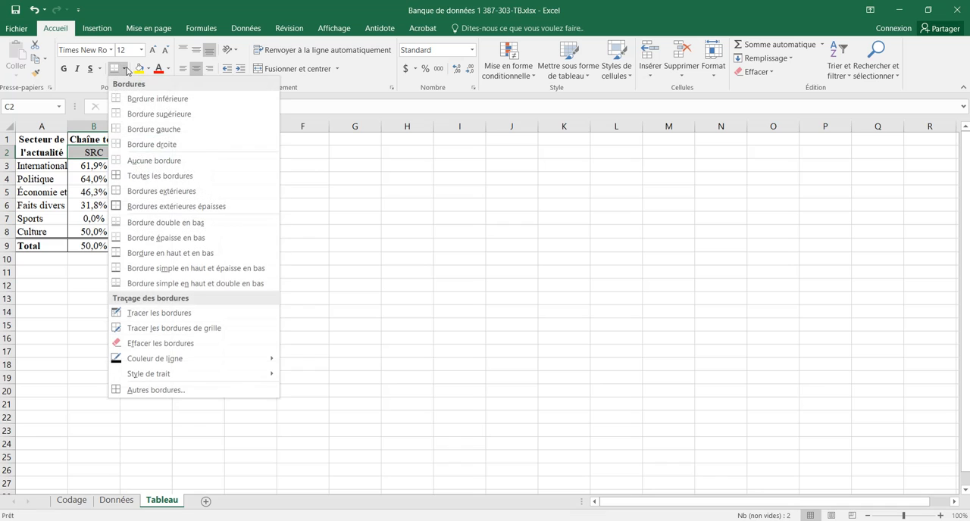
click(164, 192)
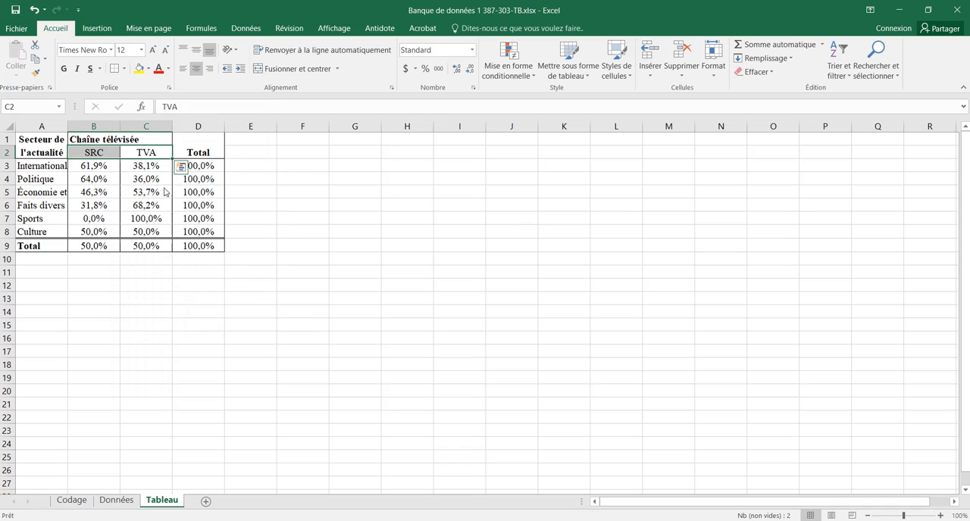
Step: Fill the header block A1:D2 with a medium blue background through the cell format settings
click(193, 151)
drag(205, 144, 47, 141)
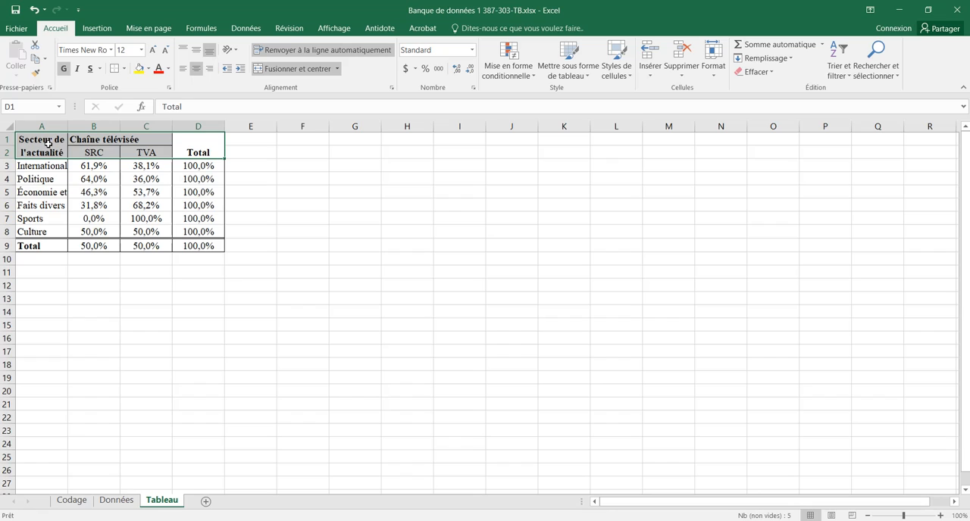
right_click(47, 142)
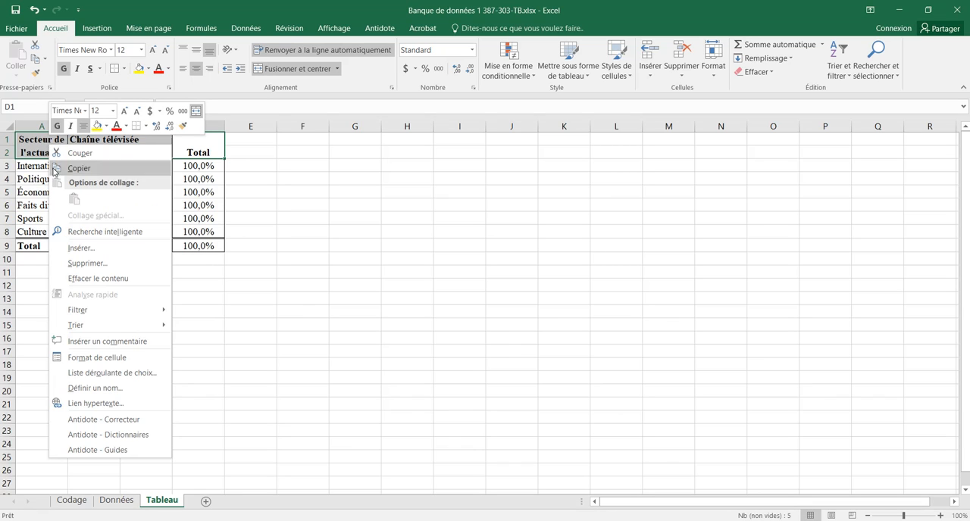
click(96, 358)
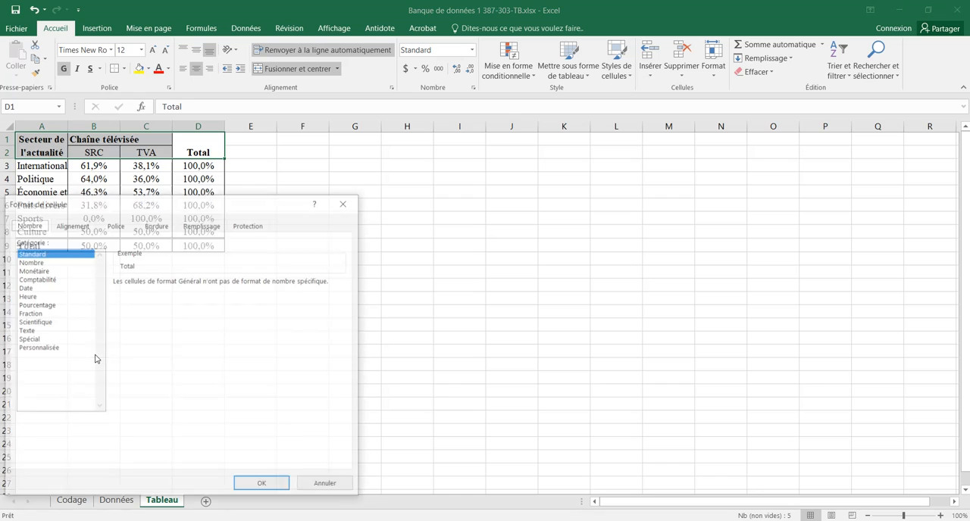
click(194, 228)
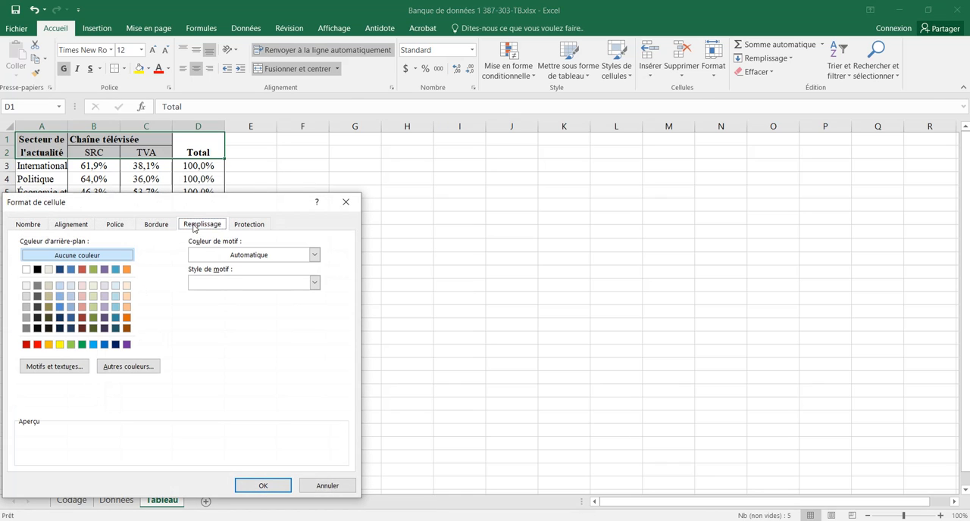
click(60, 306)
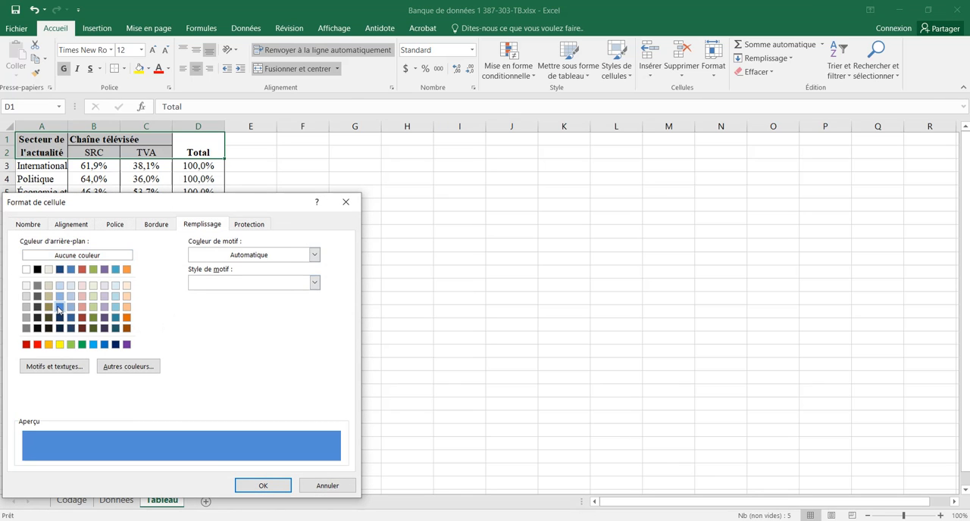
click(279, 486)
Step: Change the background of the SRC and TVA headers in B2:C2 to a lighter shade of blue
click(96, 154)
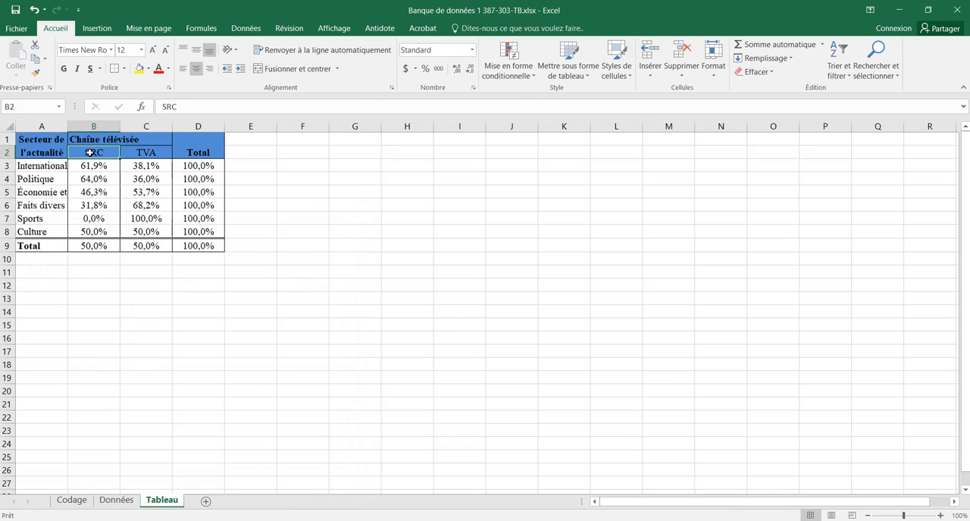
drag(96, 154, 136, 153)
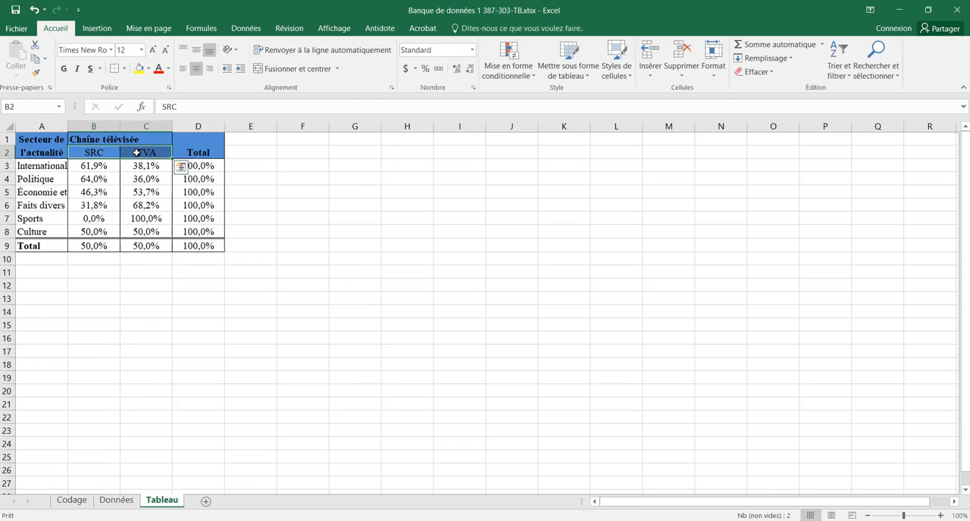
right_click(136, 153)
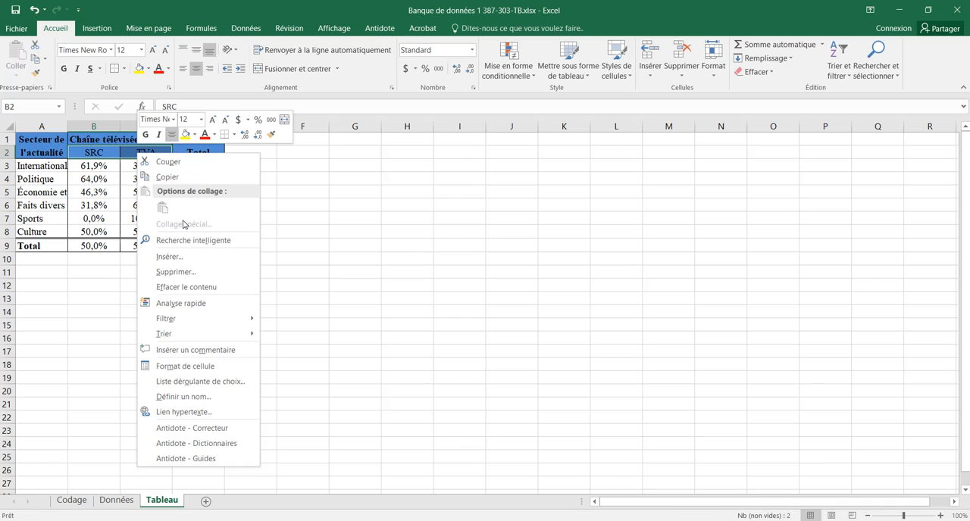
click(190, 366)
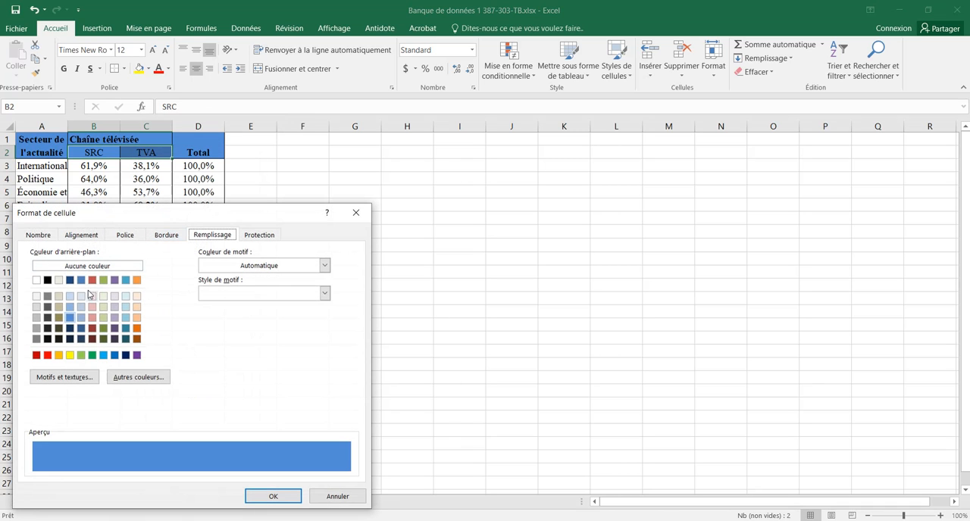
click(70, 307)
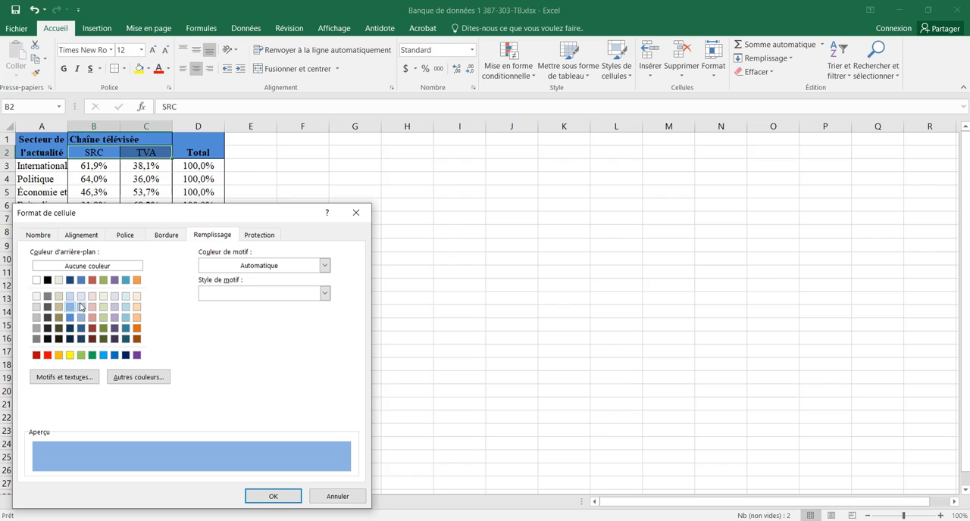
click(284, 498)
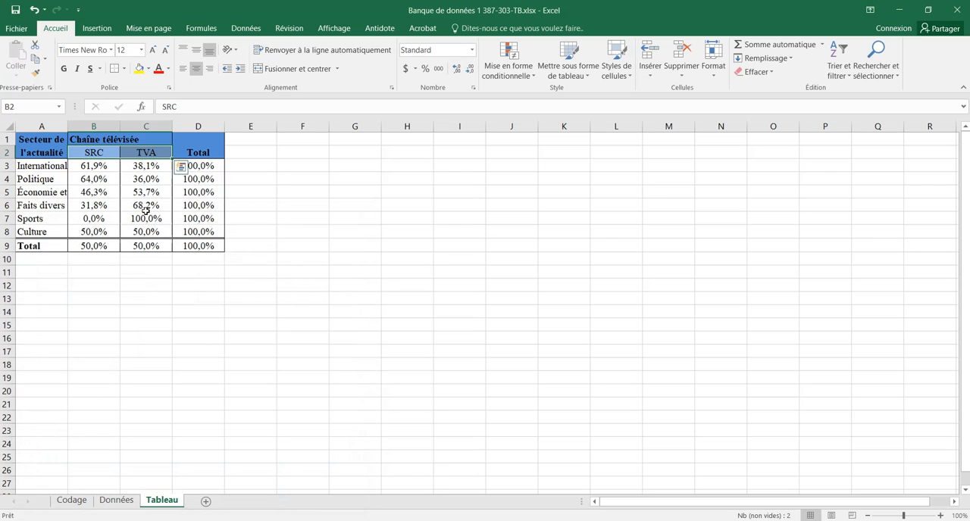
Step: Copy the whole formatted table A1:D9 and switch to the Word document Solutionnaire du travail de session 387-303-TB.docx
click(197, 245)
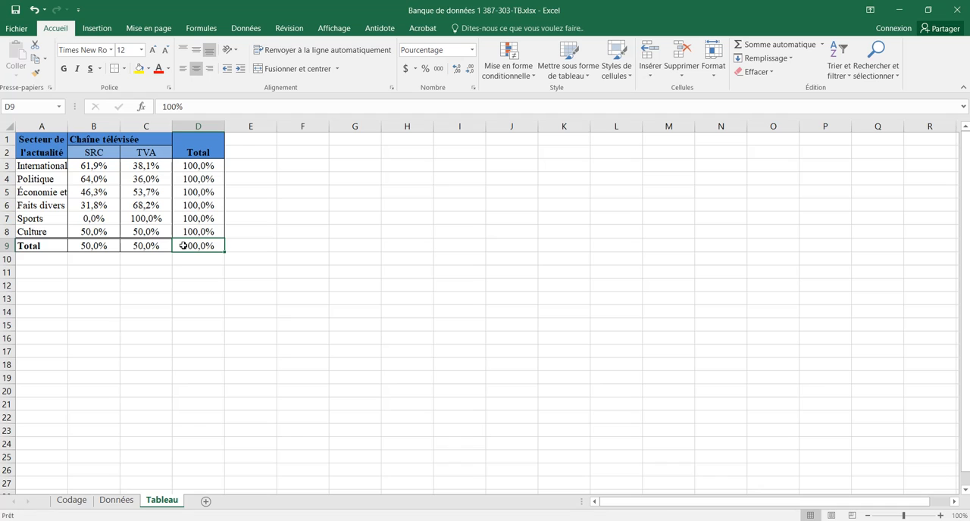
drag(187, 246, 43, 140)
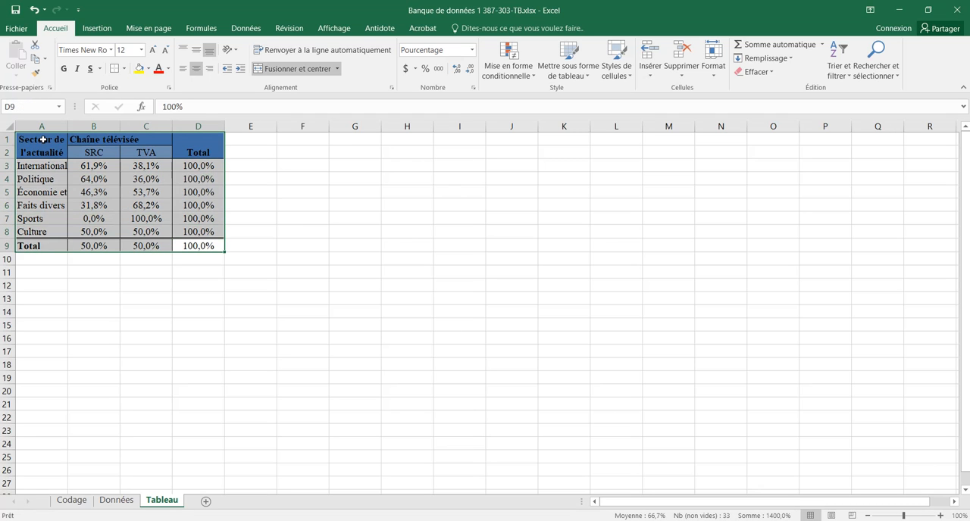
key(ctrl+c)
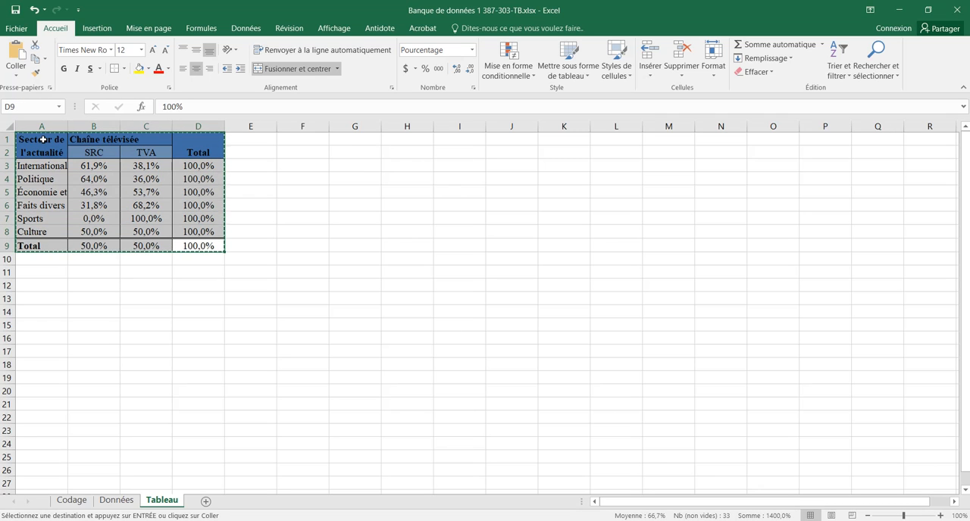
key(alt+Tab)
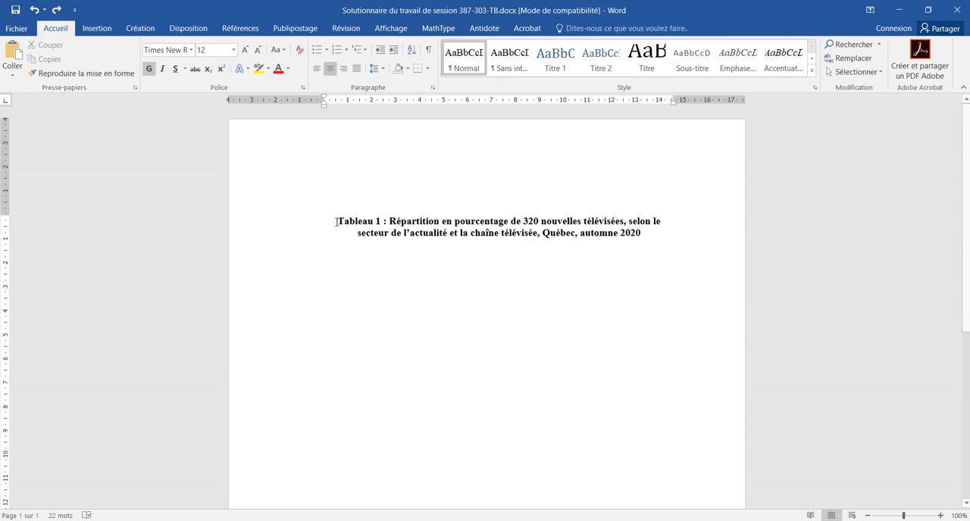
Step: Examine the line spacing and the before and after paragraph spacing of the two-line Tableau 1 title
drag(337, 222, 638, 231)
drag(640, 233, 632, 233)
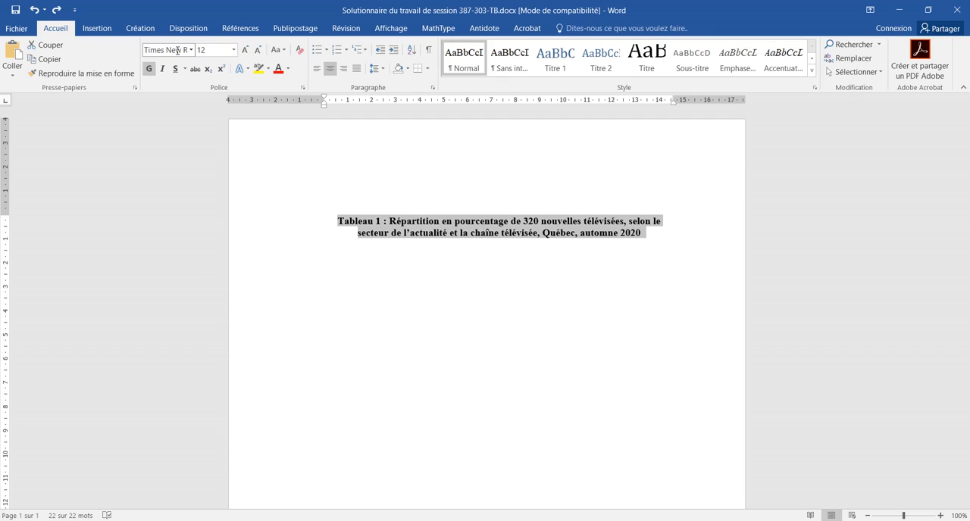
click(379, 69)
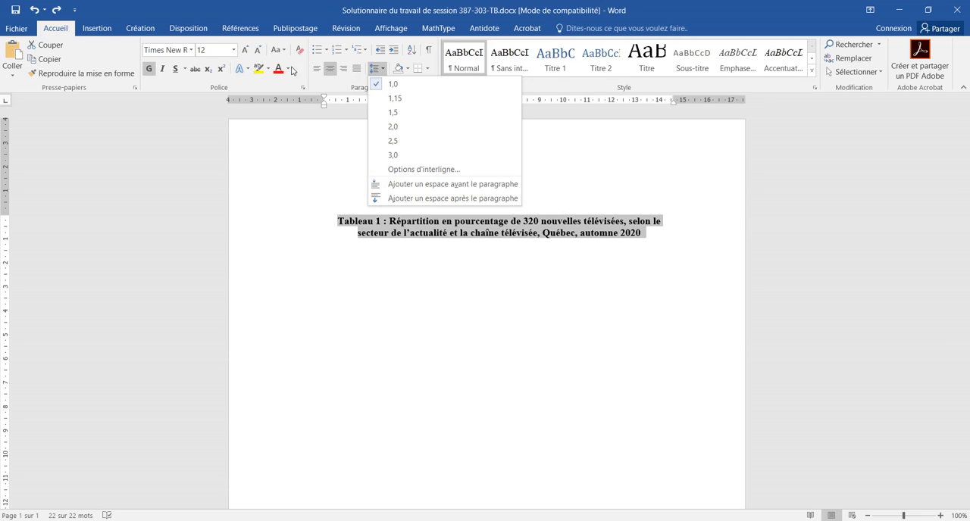
click(200, 32)
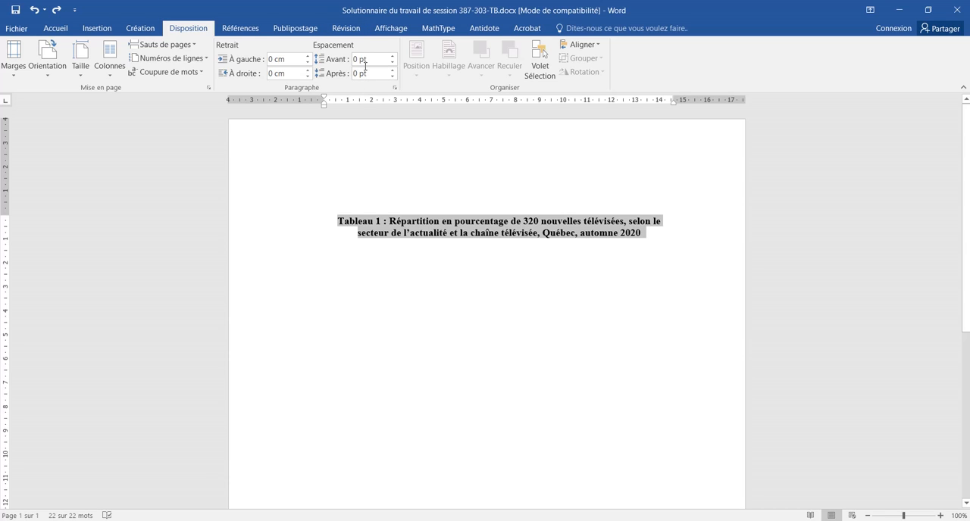
Step: Review the title part by part: table number, distribution of the news items, variables, place and period
click(338, 221)
drag(339, 221, 381, 221)
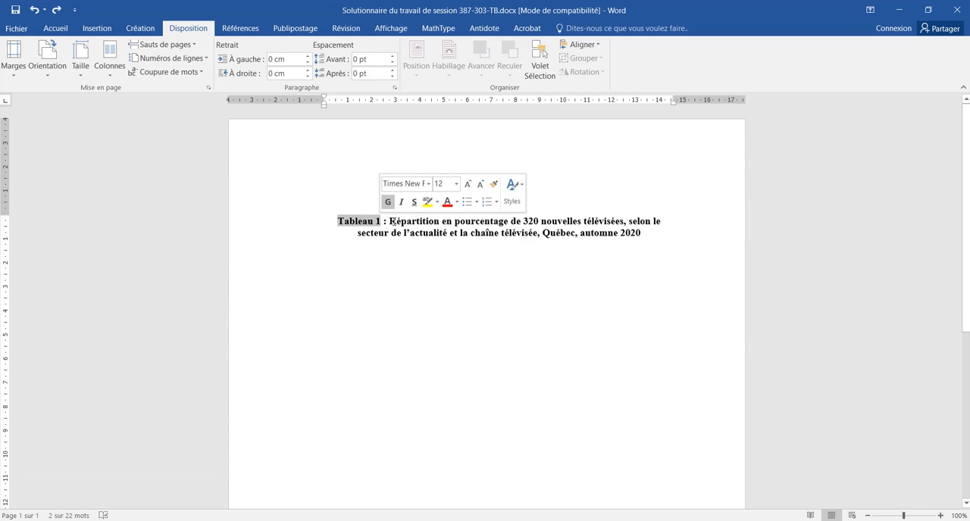
drag(391, 221, 623, 222)
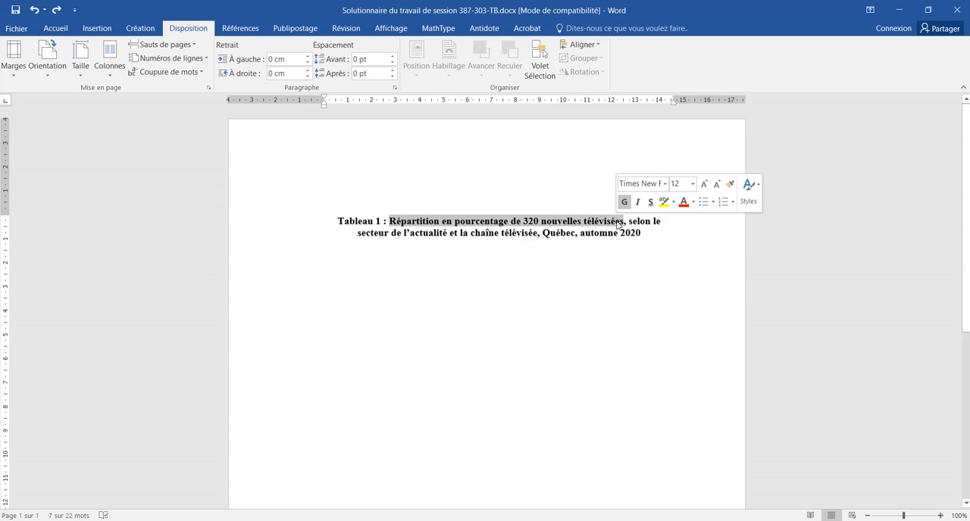
click(442, 221)
drag(442, 221, 507, 222)
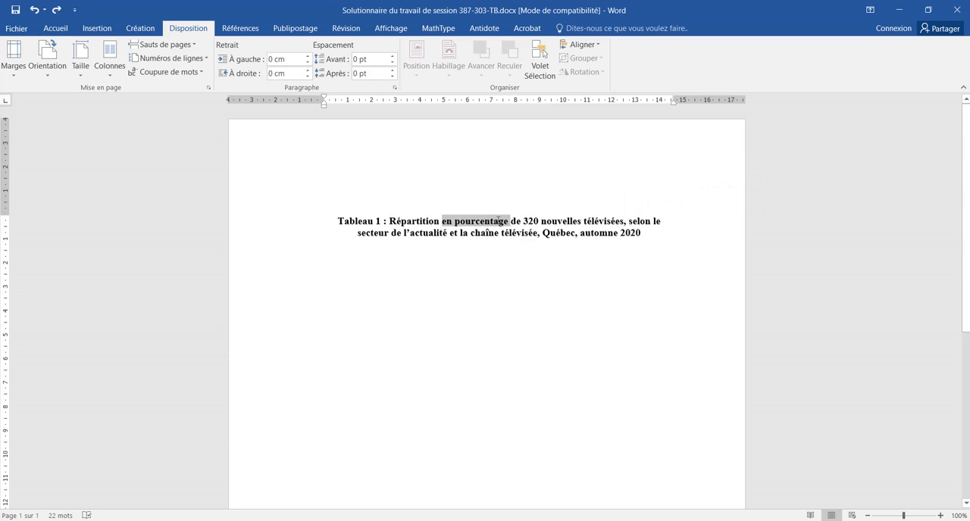
click(629, 221)
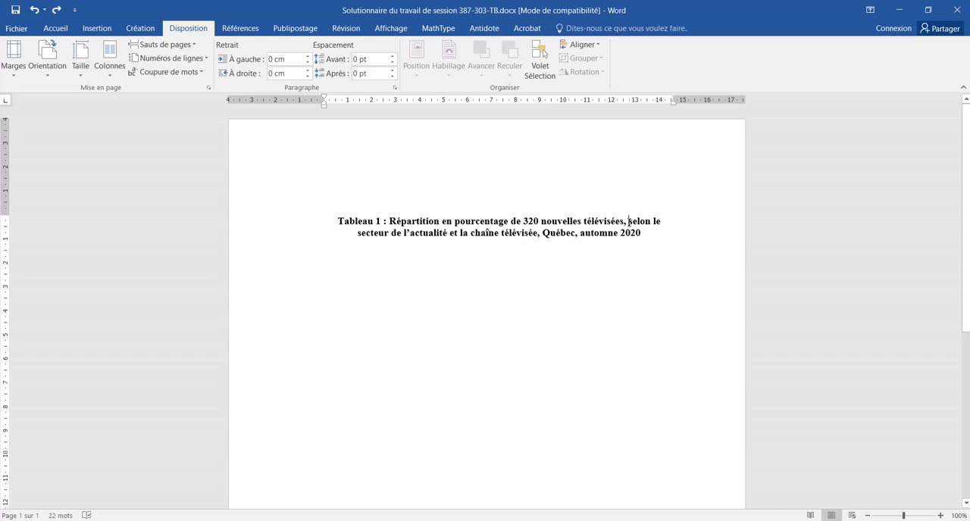
drag(629, 221, 546, 235)
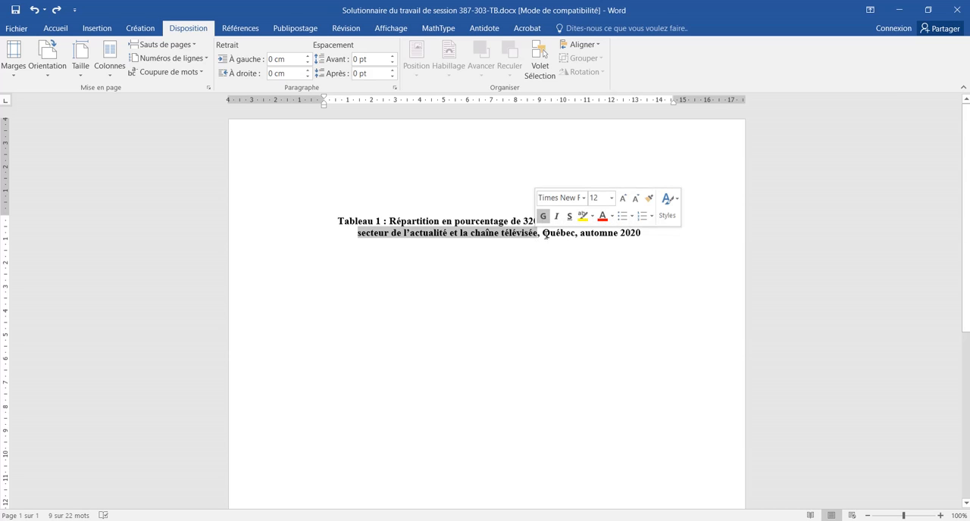
click(543, 233)
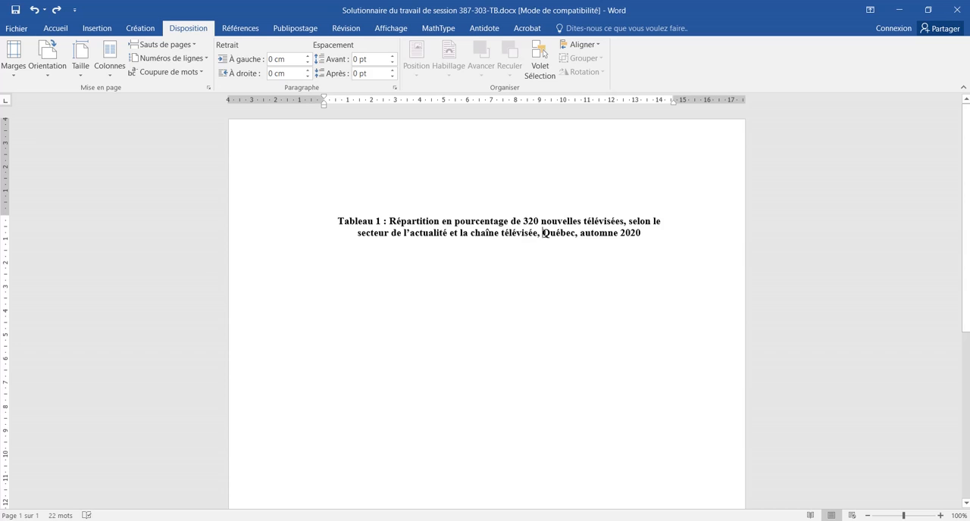
drag(469, 234, 641, 235)
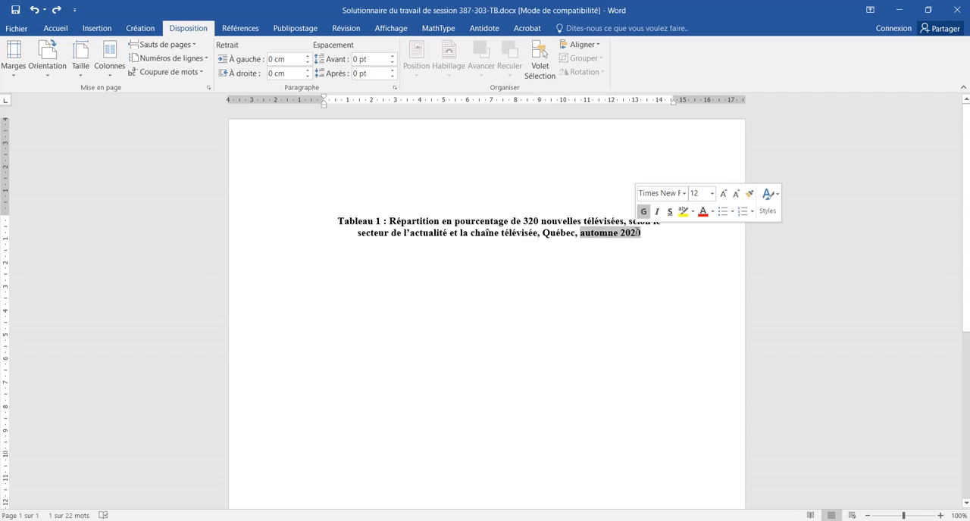
Step: Paste the copied table beneath the Tableau 1 title, leaving one blank line between them
click(644, 237)
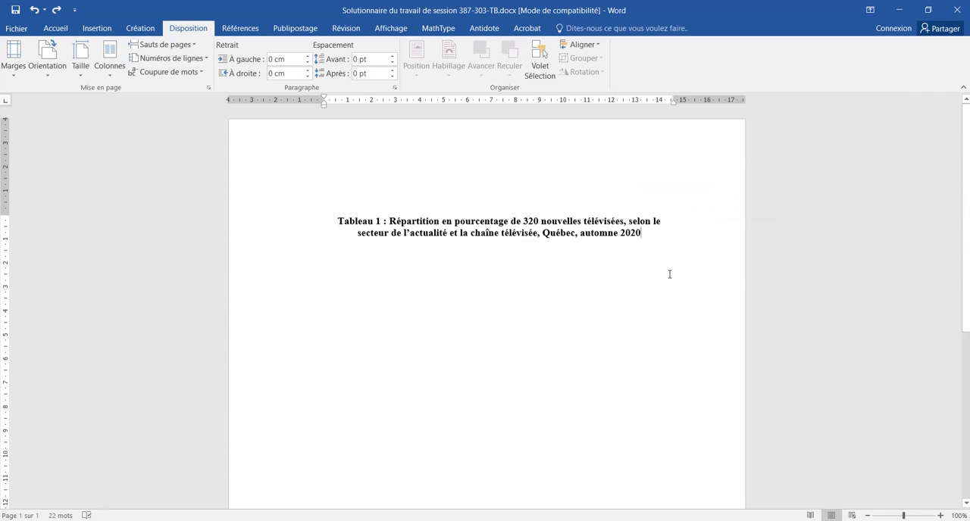
key(Return)
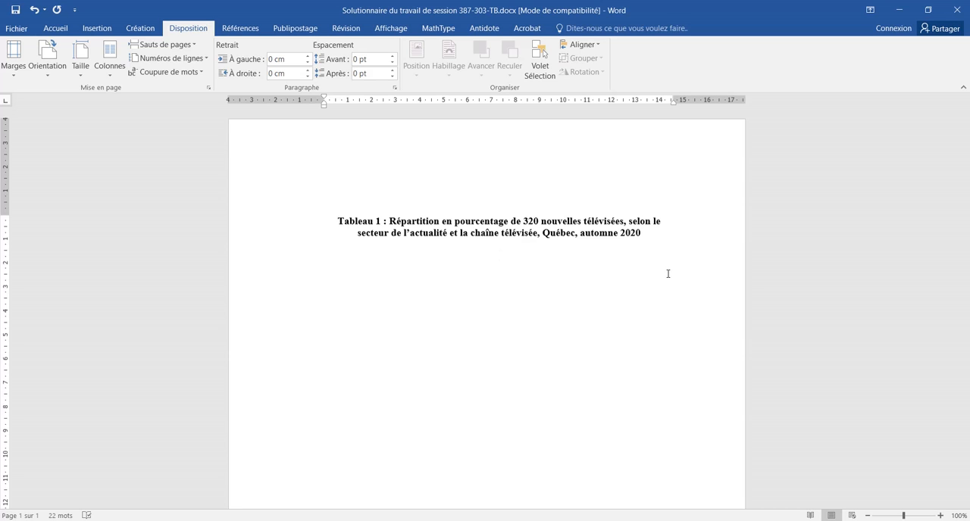
text(Secteur de l'actualité	Chaîne télévisée		Total SRC	TVA International	61,9%	38,1%	100,0% Politique	64,0%	36,0%	100,0% Économie et société	46,3%	53,7%	100,0% Faits divers	31,8%	68,2%	100,0% Sports	0,0%	100,0%	100,0% Culture	50,0%	50,0%	100,0% Total	50,0%	50,0%	100,0%)
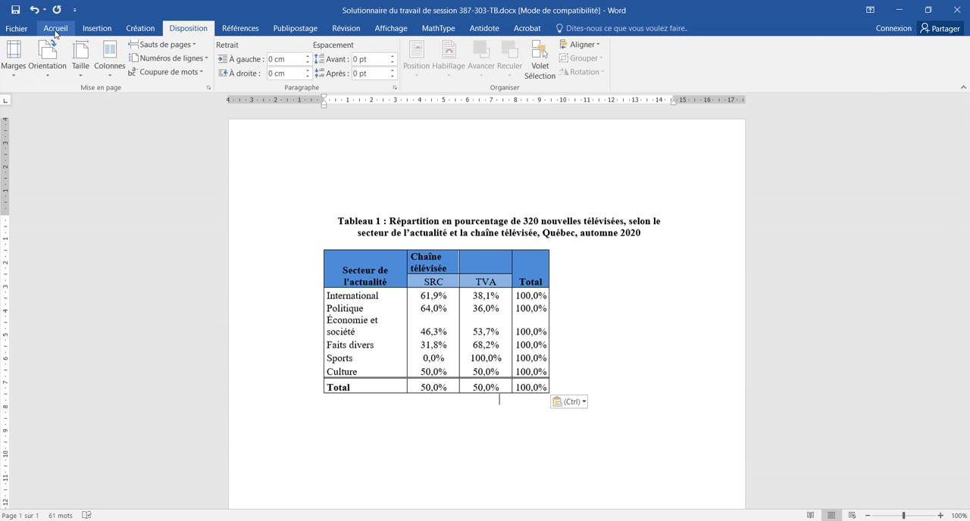
Step: Inspect the paragraph marks around the pasted table and check the whole table's line spacing and paragraph spacing
click(55, 30)
click(428, 49)
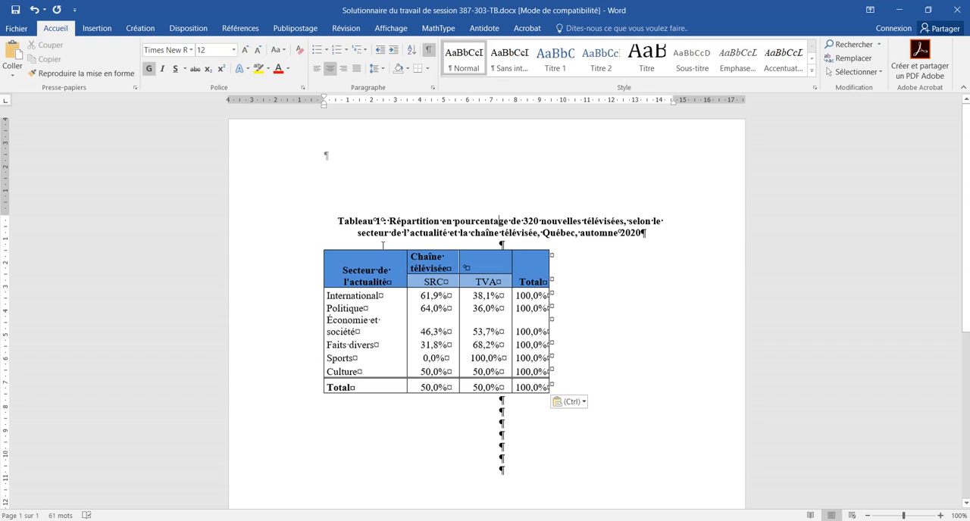
click(317, 250)
click(318, 246)
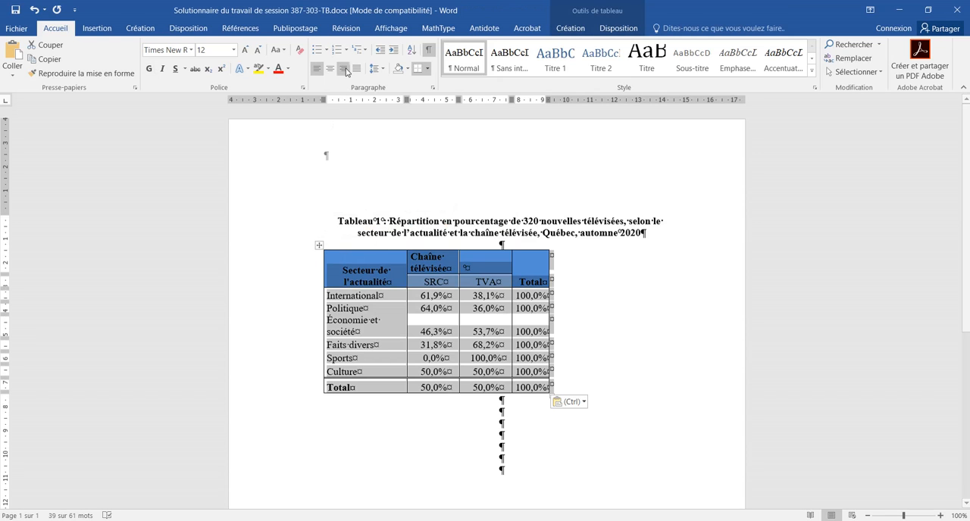
click(379, 69)
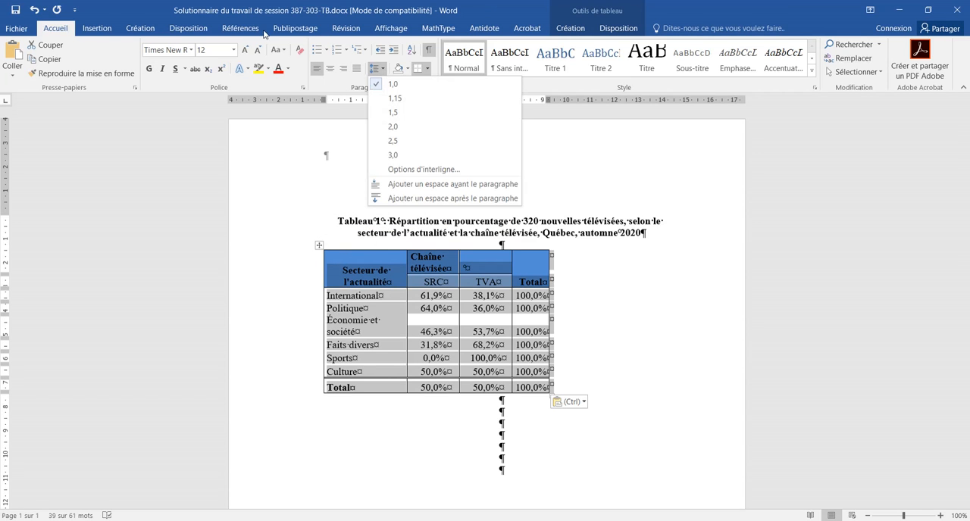
click(196, 29)
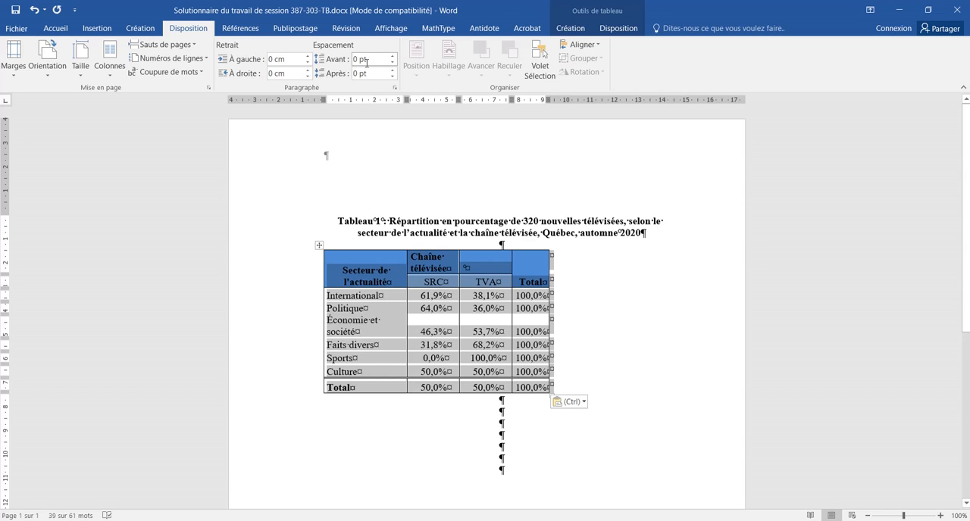
click(55, 28)
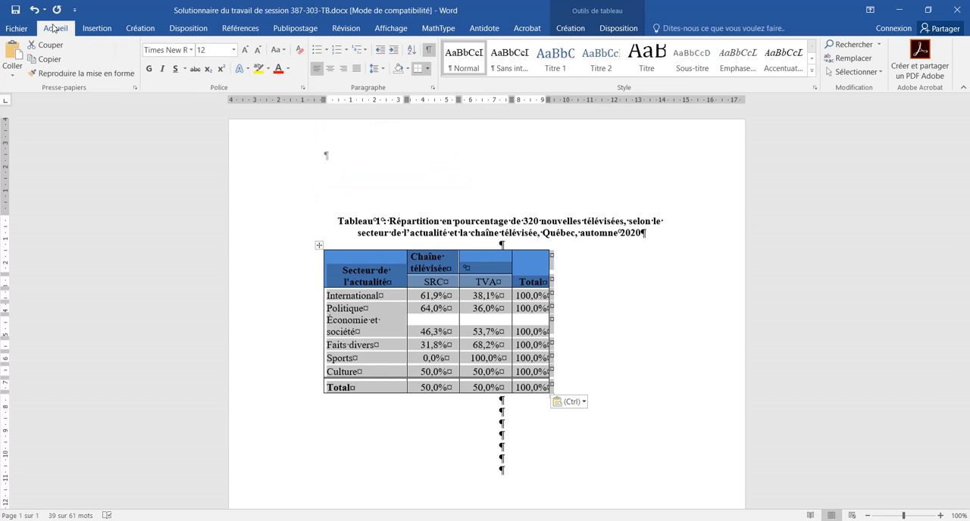
click(428, 49)
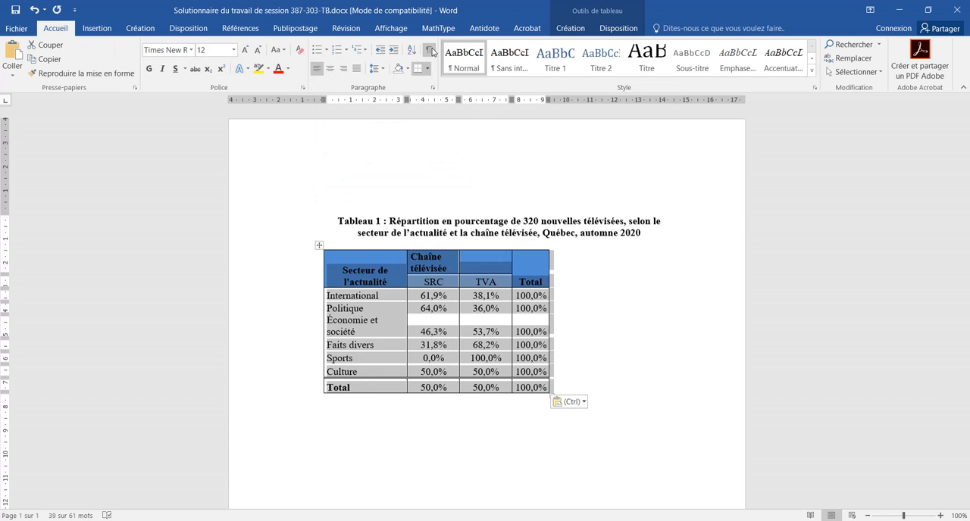
Step: Check the document's page margins against the available margin presets
click(319, 246)
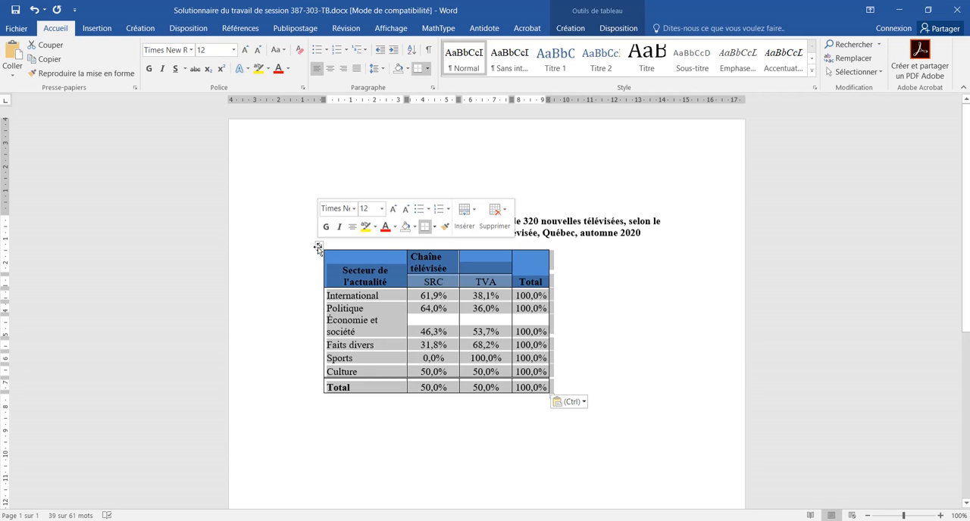
right_click(319, 248)
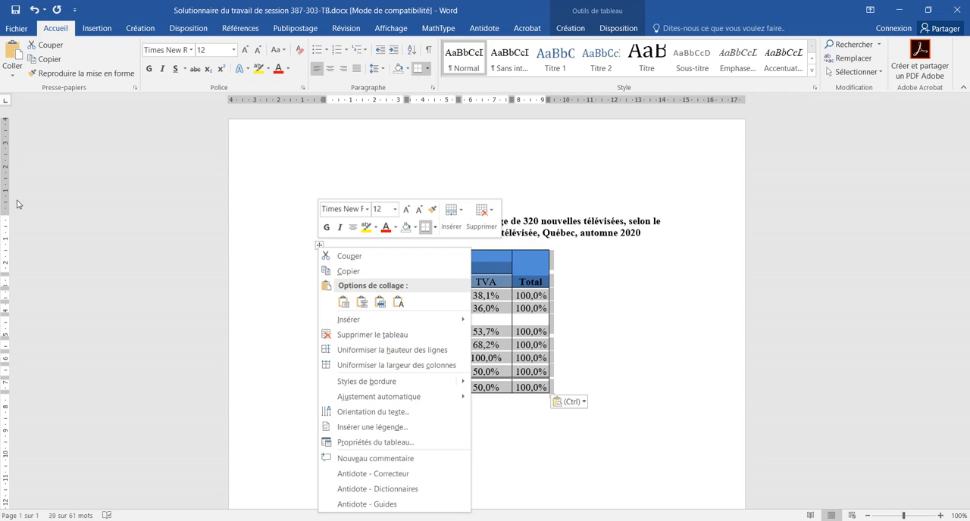
click(182, 29)
click(180, 29)
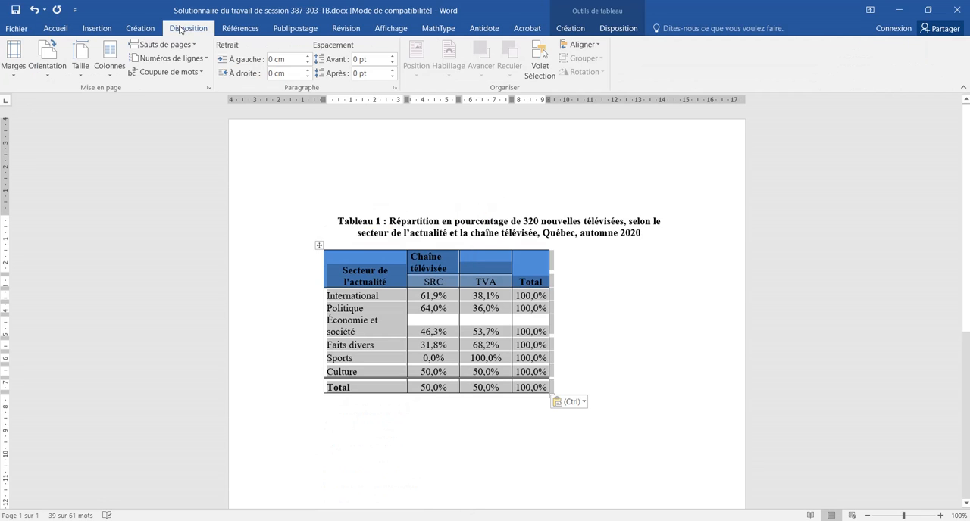
click(15, 67)
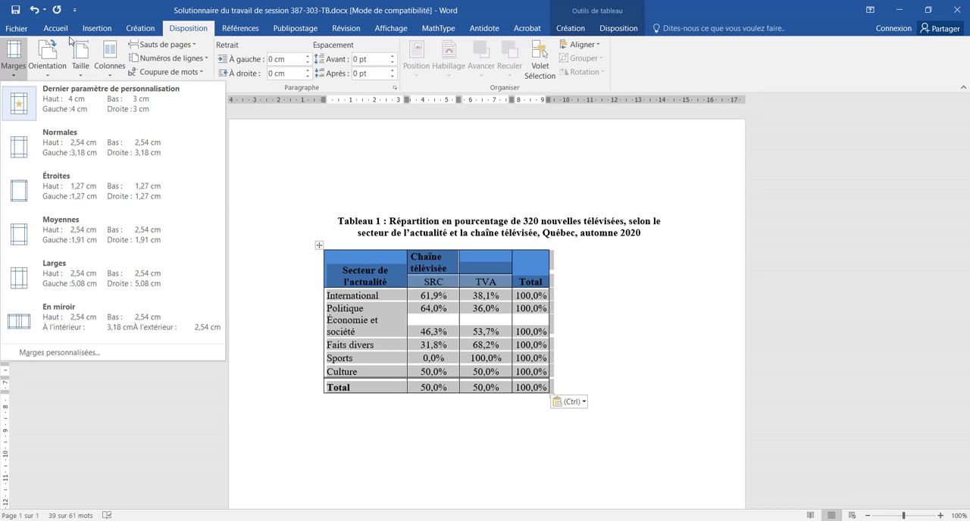
Step: Fit the whole table to the page width with Ajuster à la fenêtre and make its column widths uniform
click(319, 248)
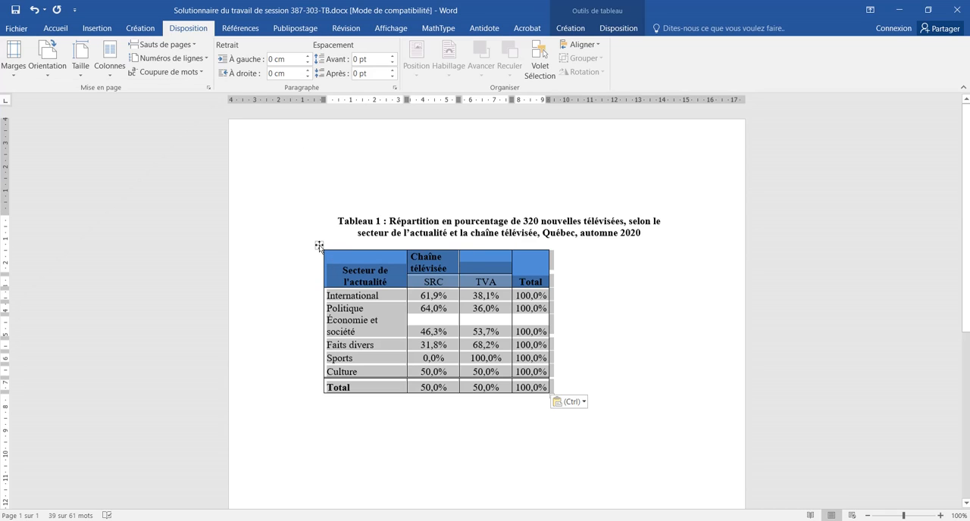
right_click(319, 246)
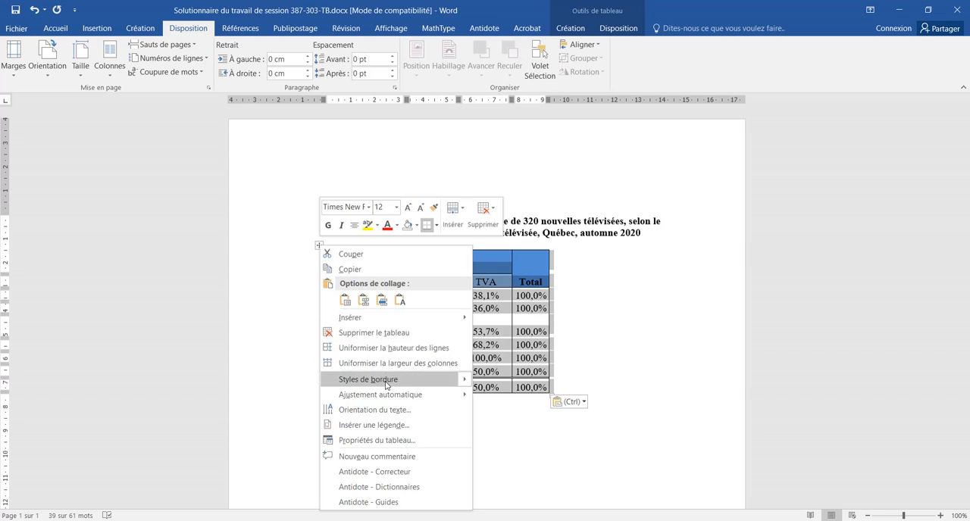
mouse_move(391, 399)
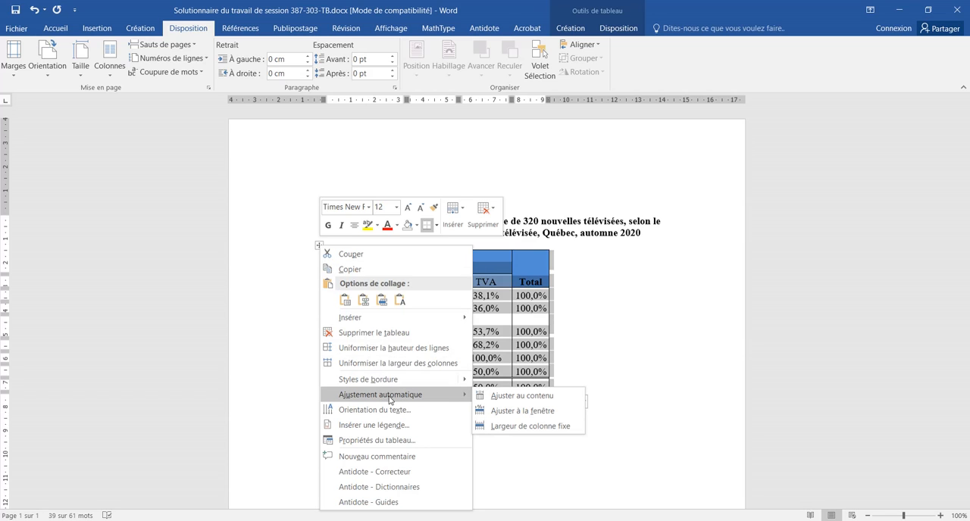
click(539, 411)
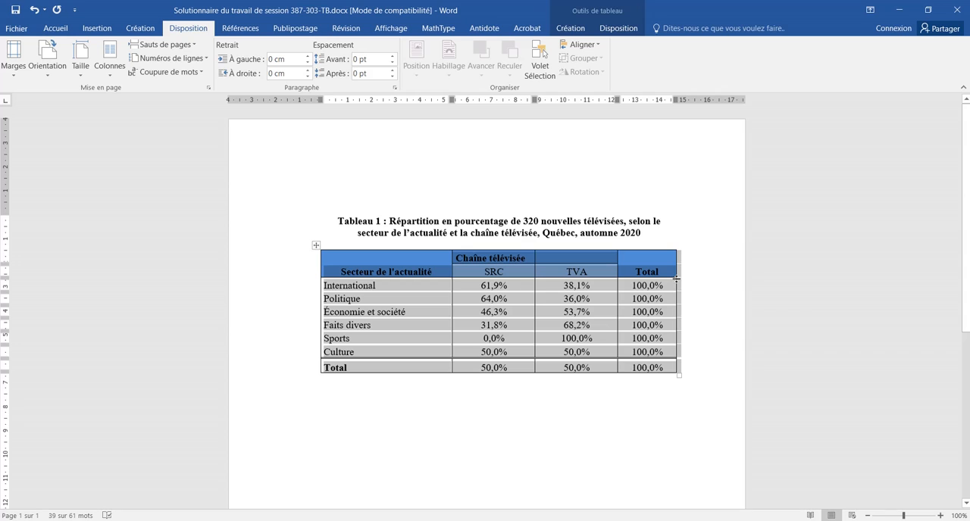
right_click(316, 245)
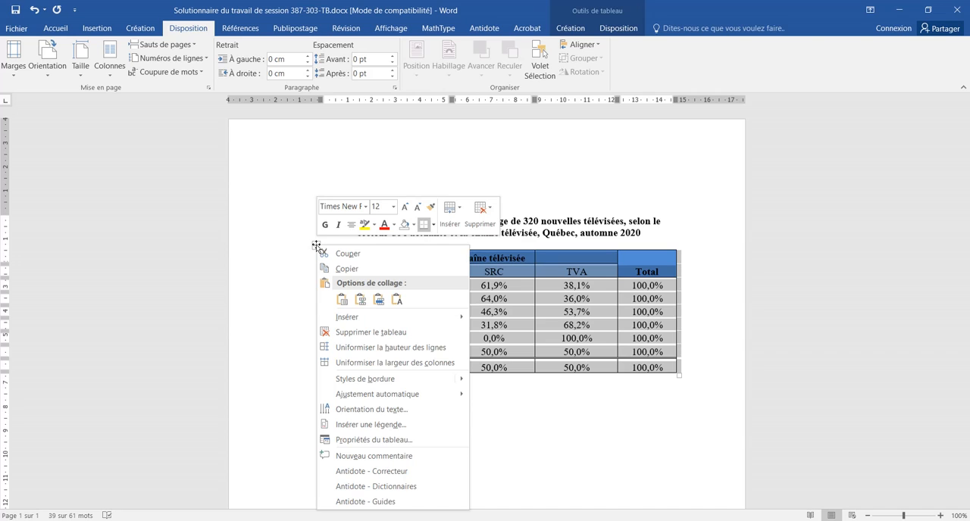
click(365, 363)
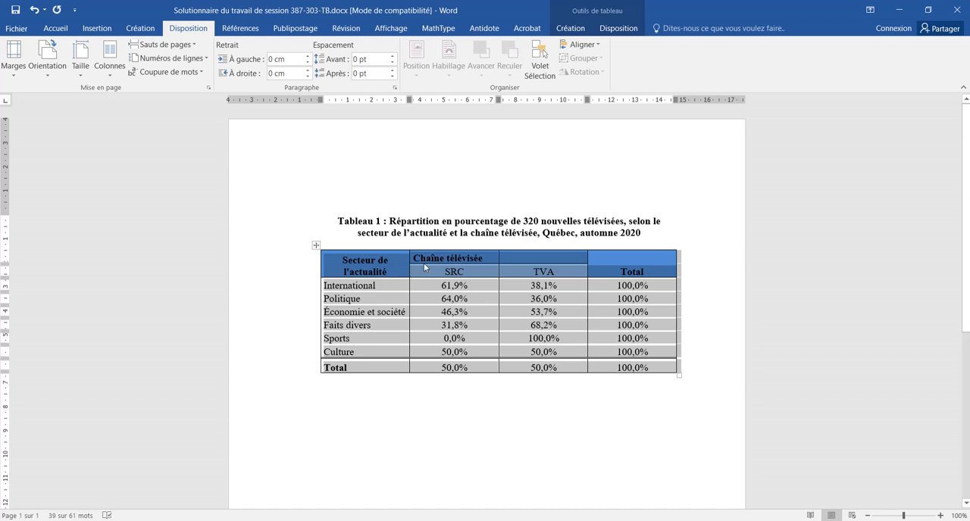
Step: Merge the Chaîne télévisée header cell with the empty cell beside it and remove the extra blank line inside
click(474, 262)
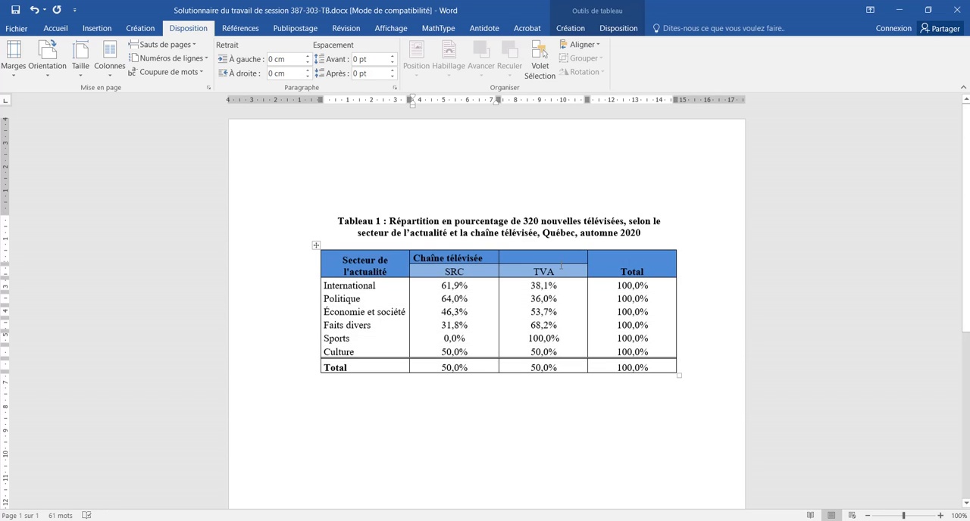
drag(559, 257, 470, 258)
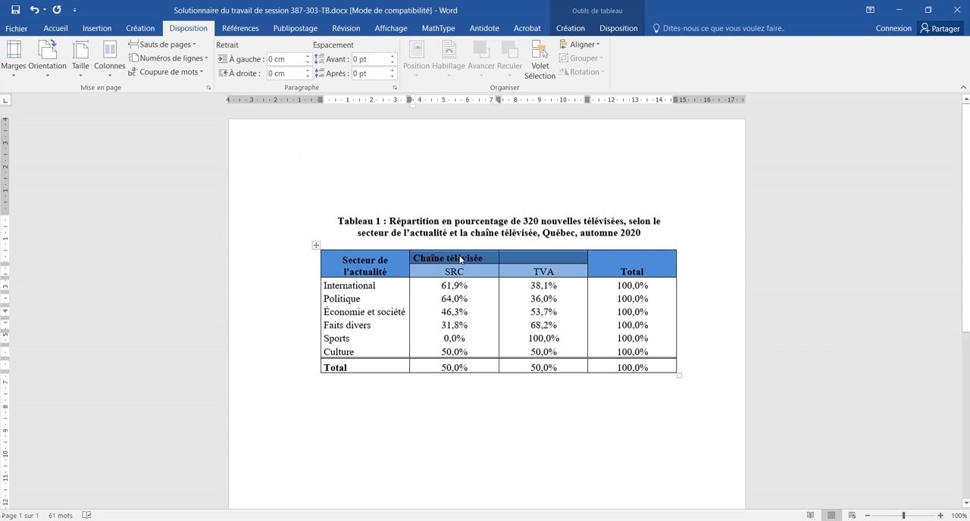
right_click(461, 261)
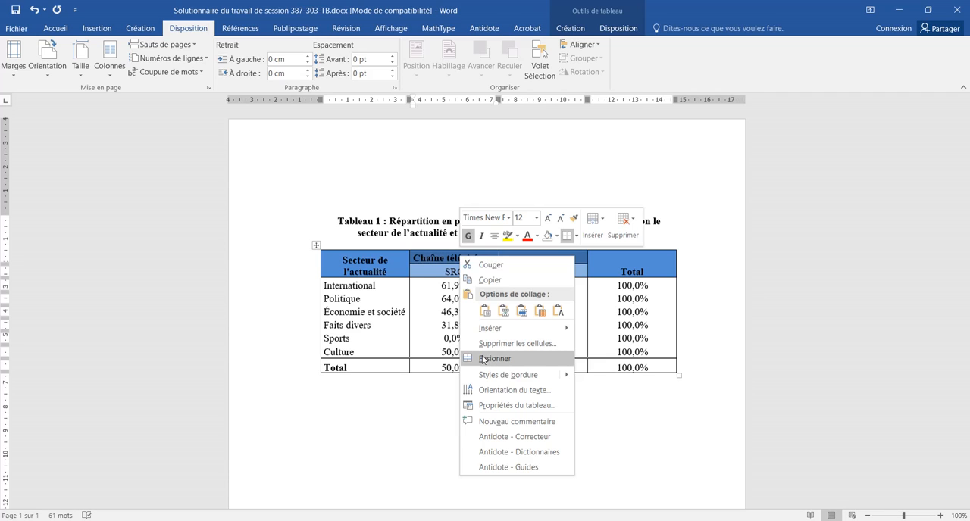
click(482, 359)
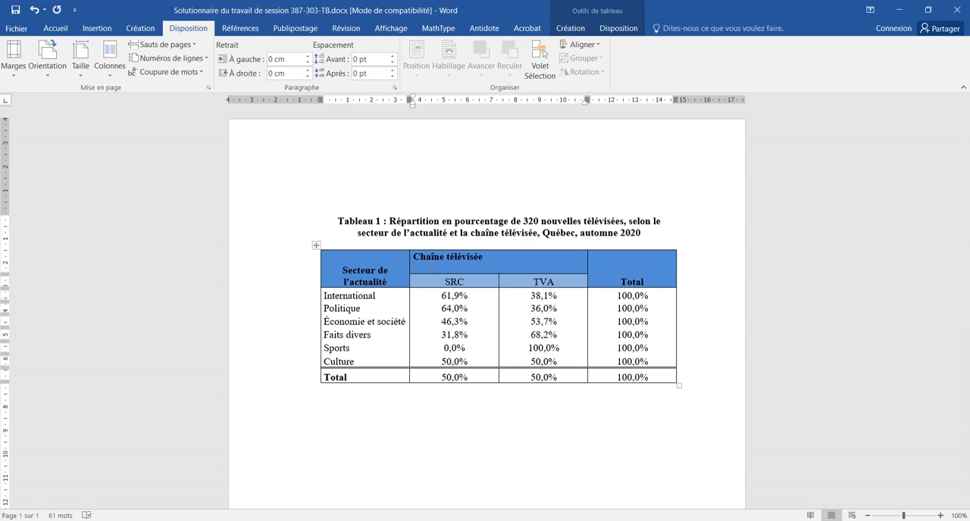
key(BackSpace)
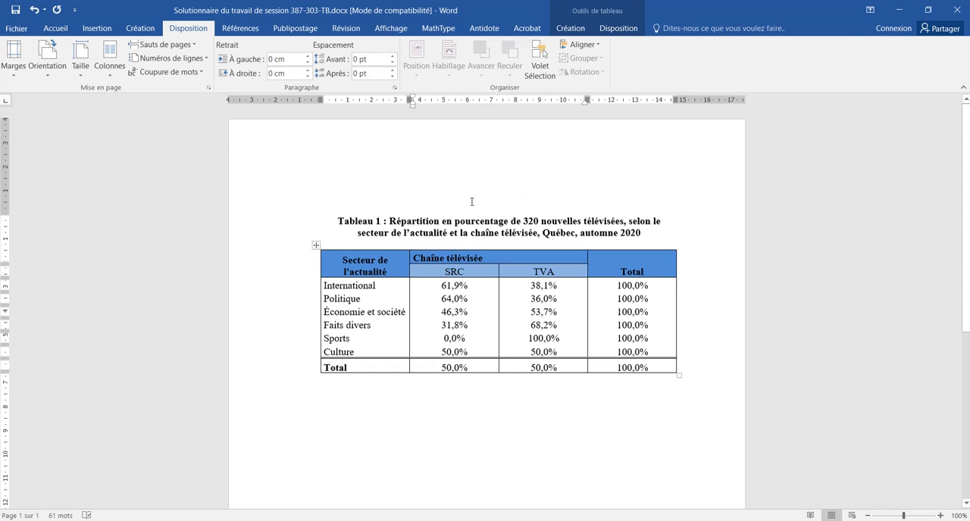
click(55, 30)
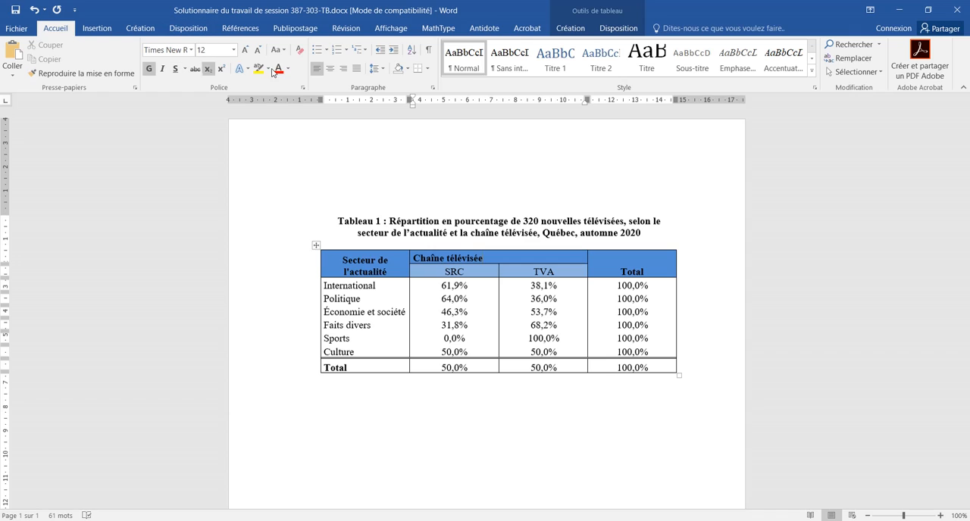
Step: Centre the Chaîne télévisée header text horizontally and check the alignment of the SRC and TVA columns beneath it
click(329, 68)
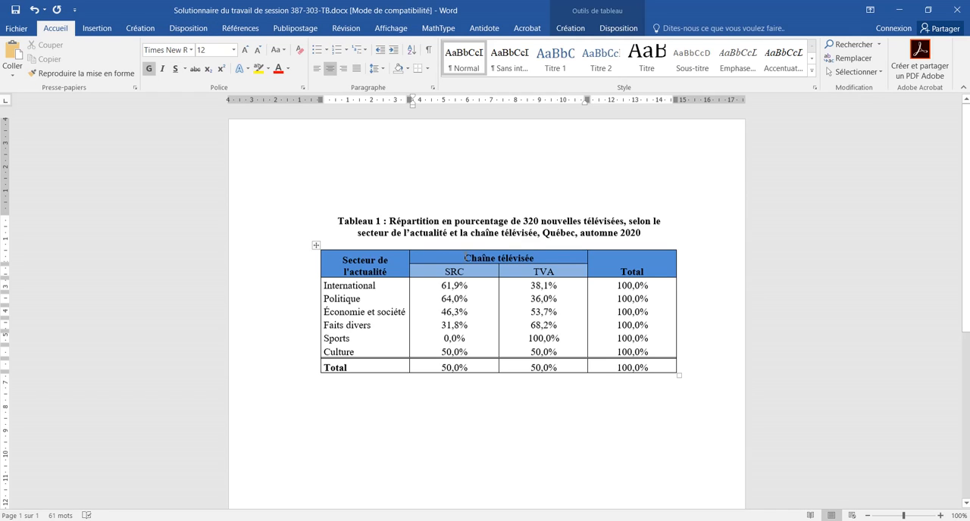
drag(466, 258, 495, 374)
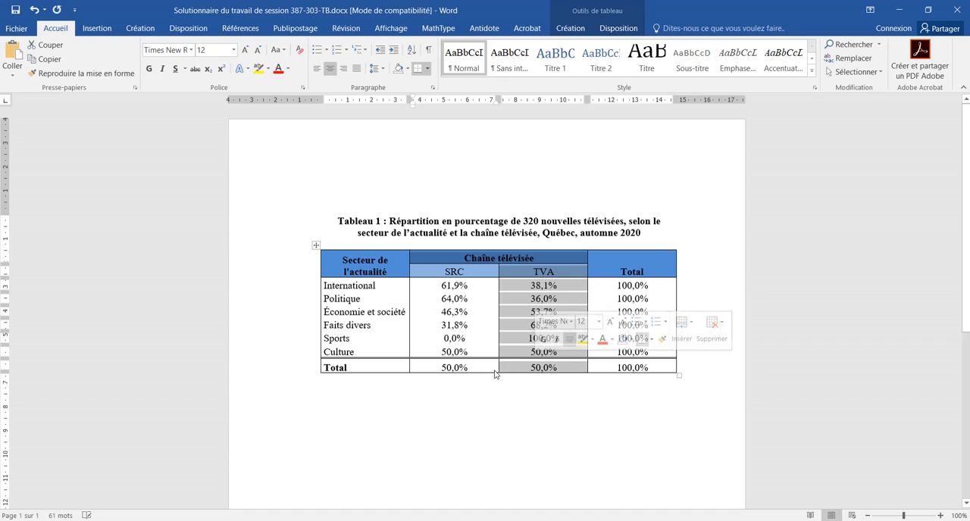
click(475, 369)
drag(441, 273, 454, 375)
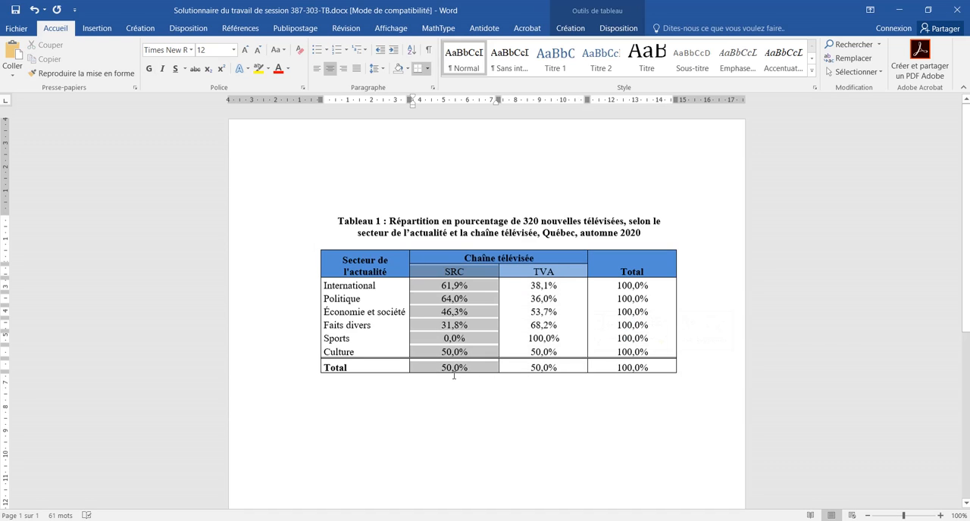
click(446, 369)
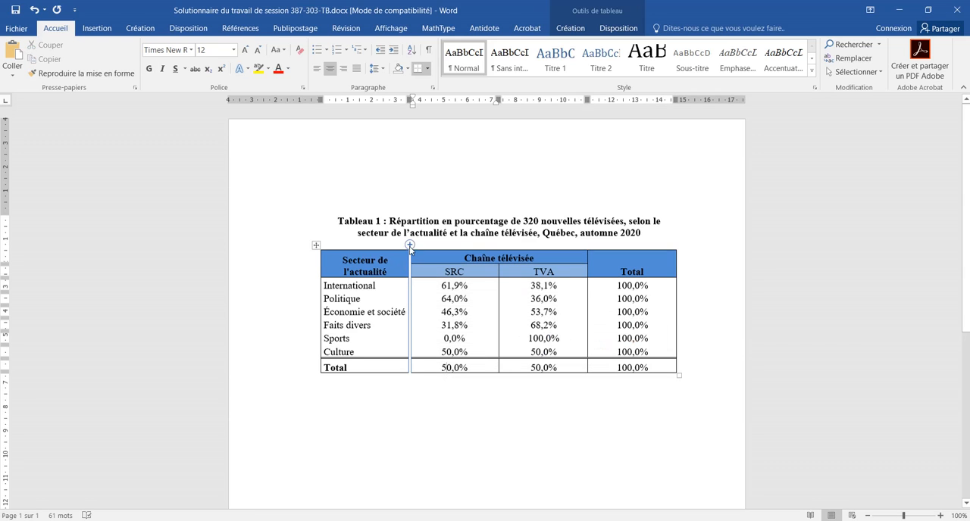
Step: Centre the text of the Secteur de l'actualité and Total header cells both vertically and horizontally
drag(388, 273, 344, 262)
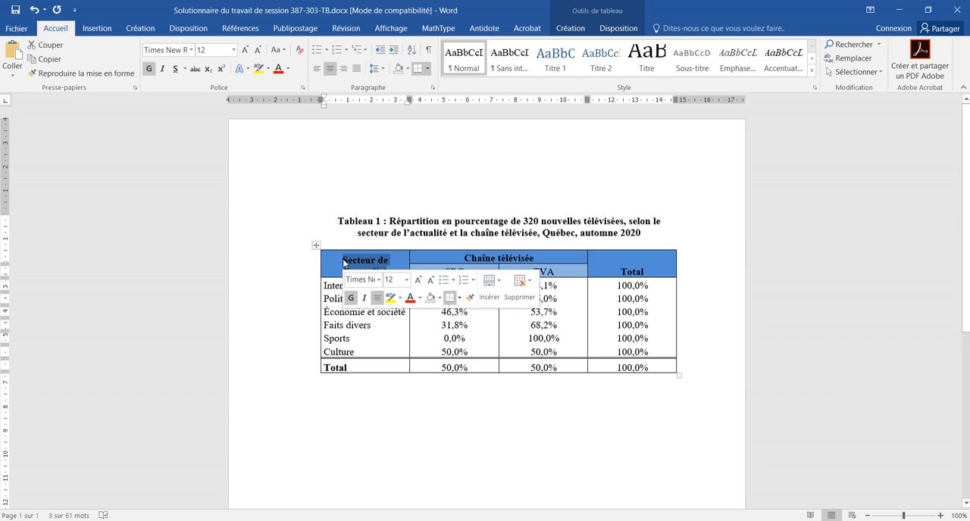
click(610, 30)
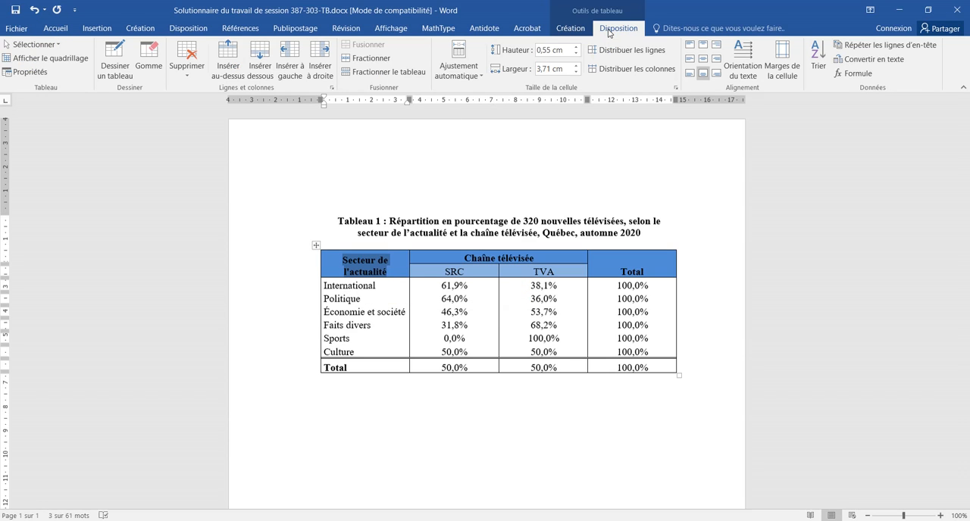
click(703, 59)
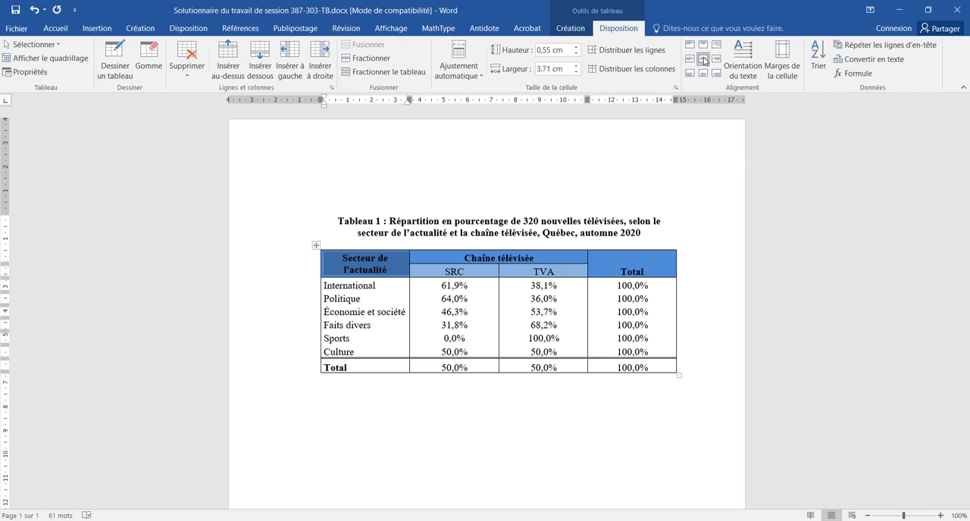
click(651, 271)
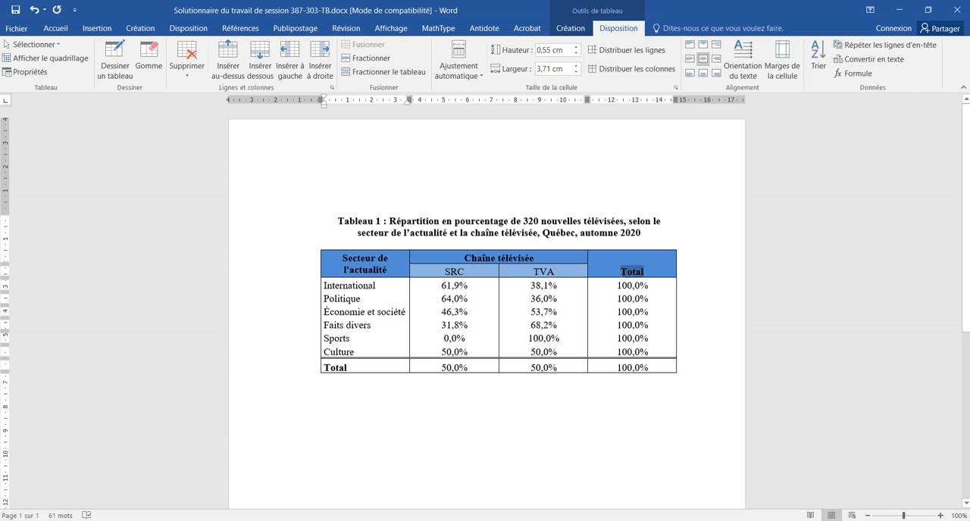
click(704, 60)
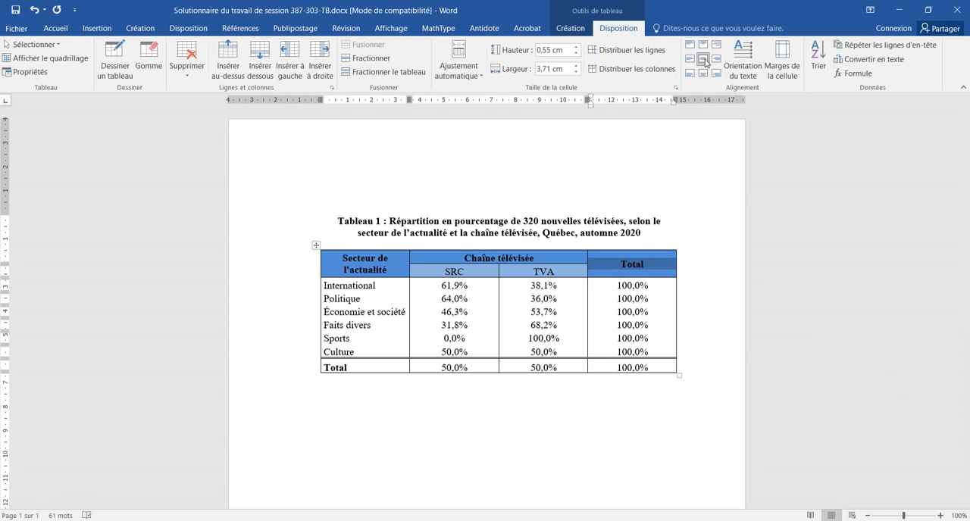
click(642, 259)
Step: Check the font formatting of the table title and of the whole table
click(338, 220)
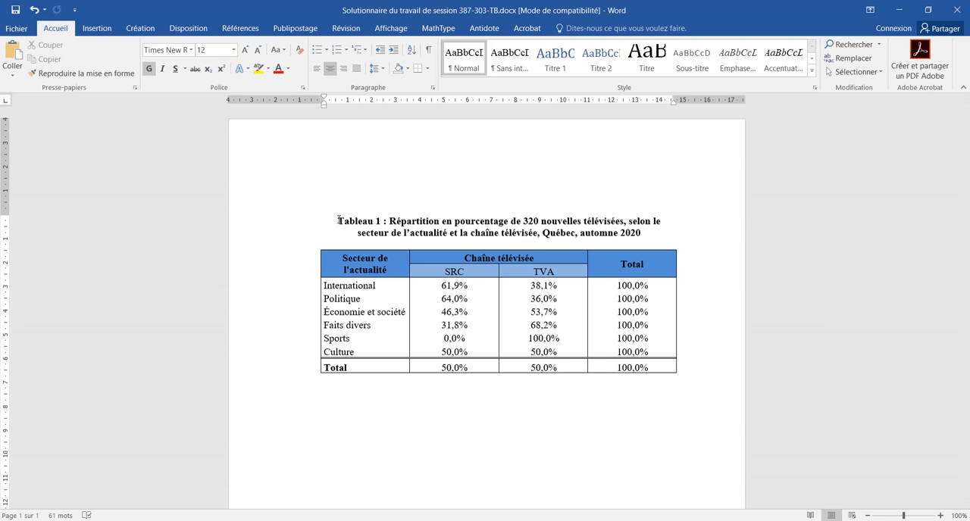
click(316, 245)
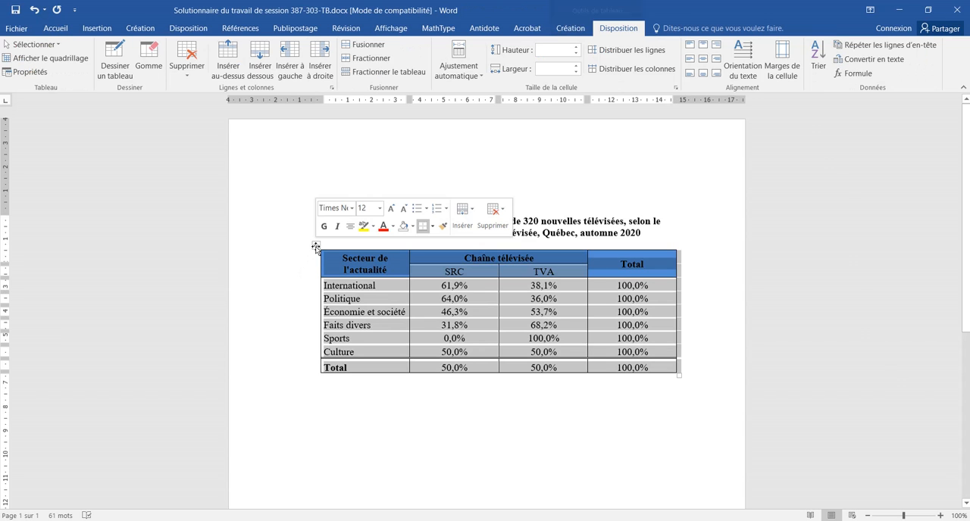
click(55, 28)
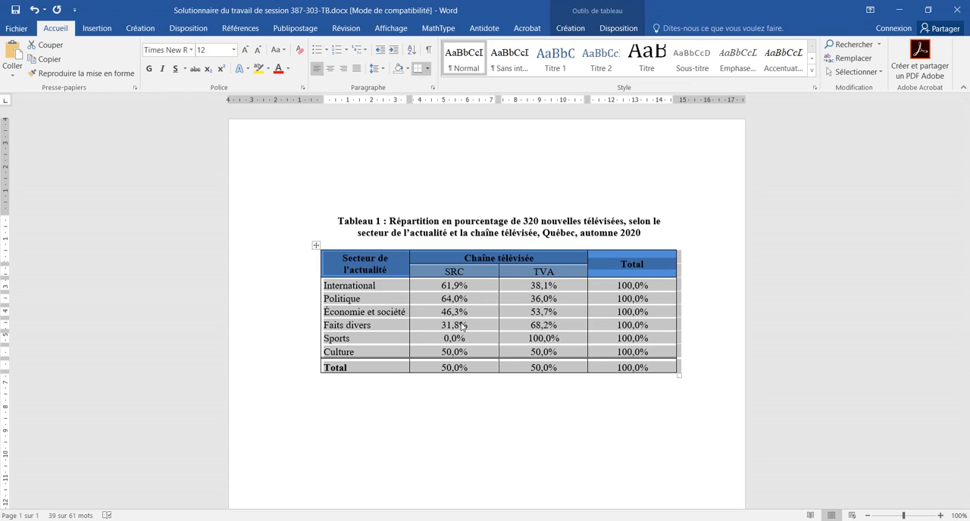
Step: Insert a space before the percent sign in every value of the SRC column, from International to Total
click(460, 285)
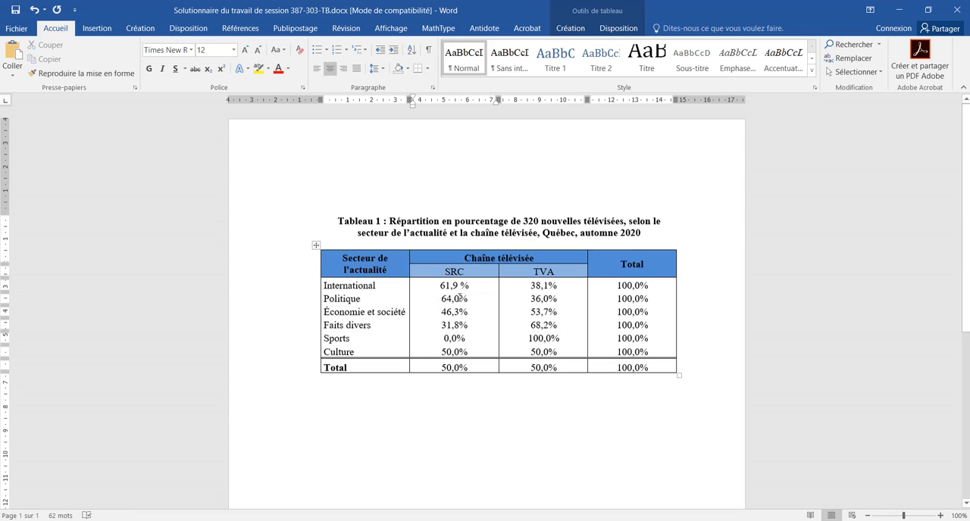
click(460, 299)
click(460, 311)
click(459, 325)
click(457, 338)
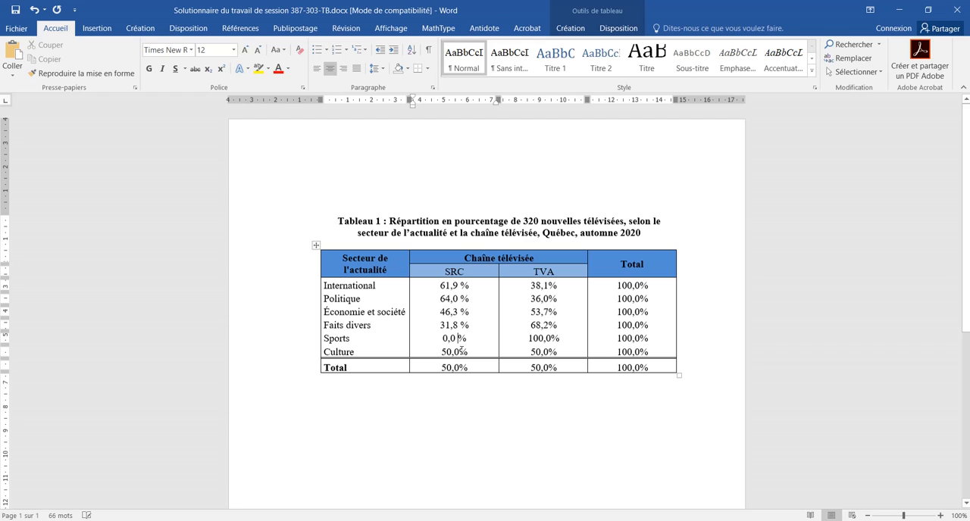
click(460, 352)
click(460, 367)
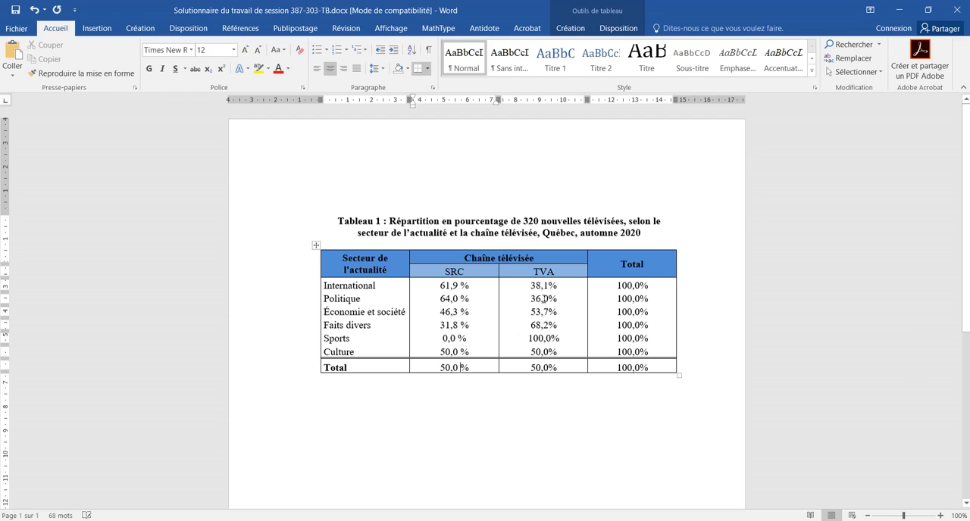
Step: Insert a space before the percent sign in every value of the TVA column, from International to Total
click(551, 285)
click(548, 299)
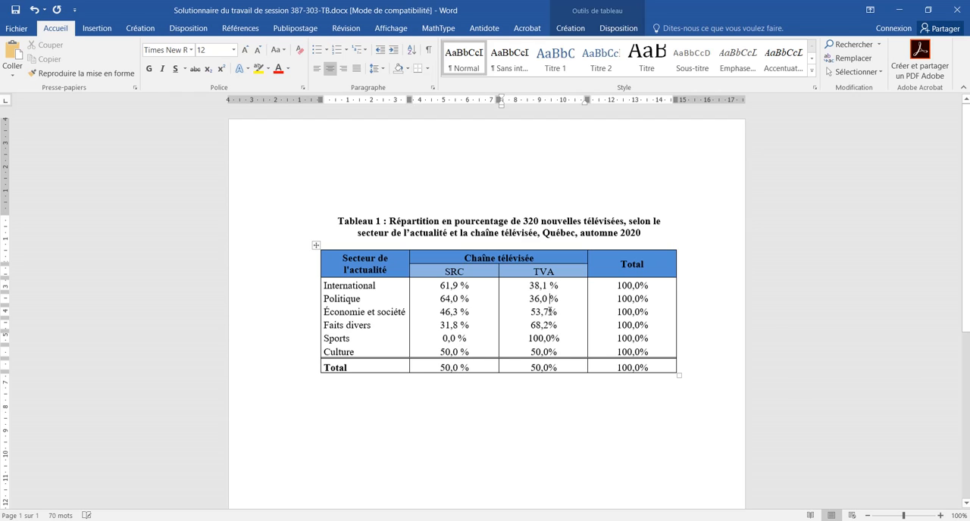
click(548, 311)
click(549, 325)
click(551, 338)
click(549, 351)
click(549, 368)
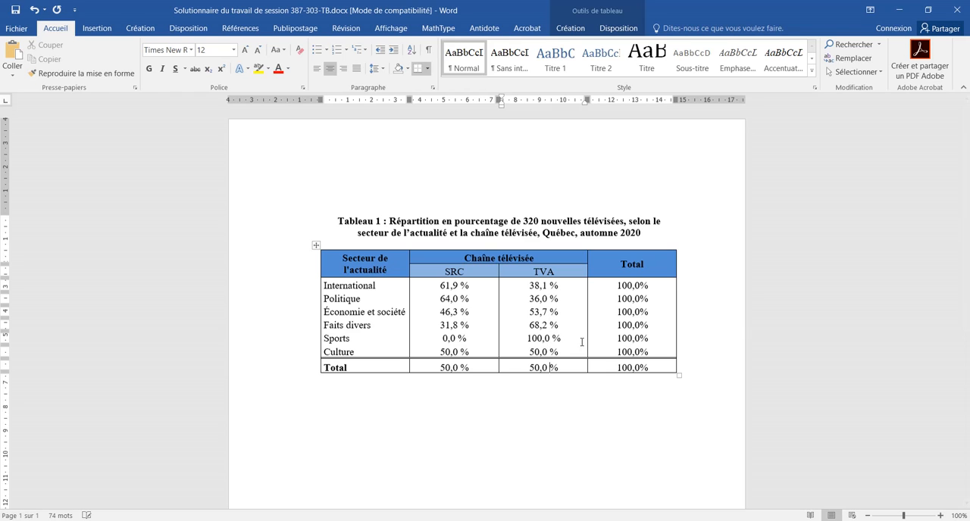
Step: Insert a space before the percent sign in every value of the rightmost Total column
click(640, 286)
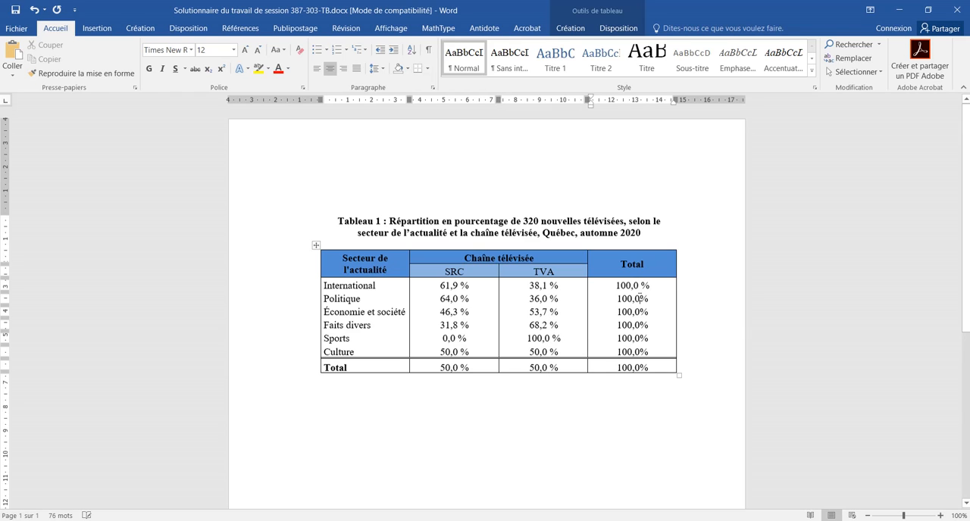
click(640, 299)
click(641, 312)
click(640, 325)
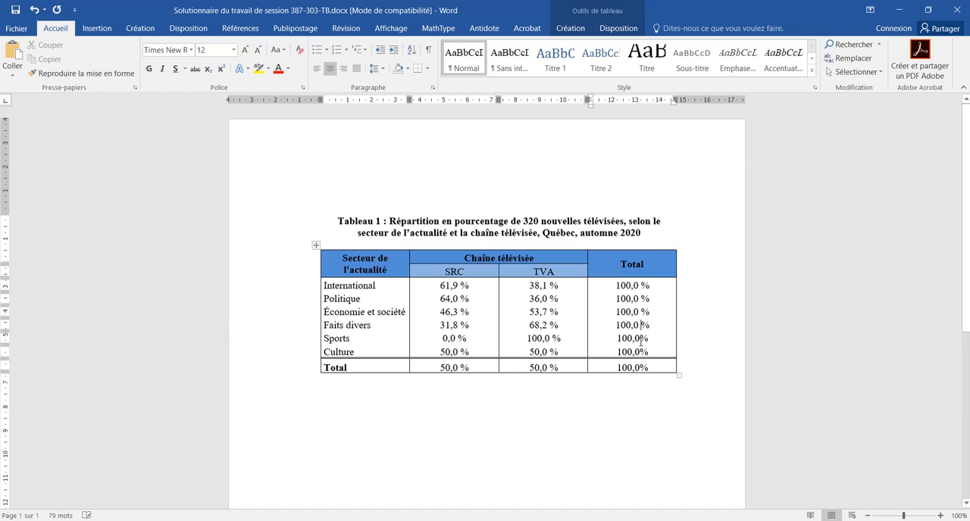
click(640, 338)
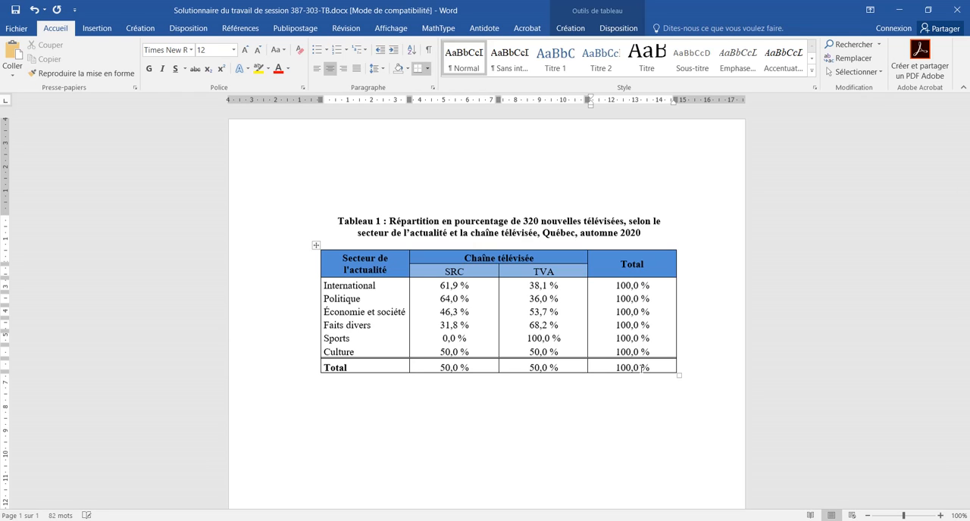
Step: Check the line spacing applied to the title and the whole table together
click(338, 221)
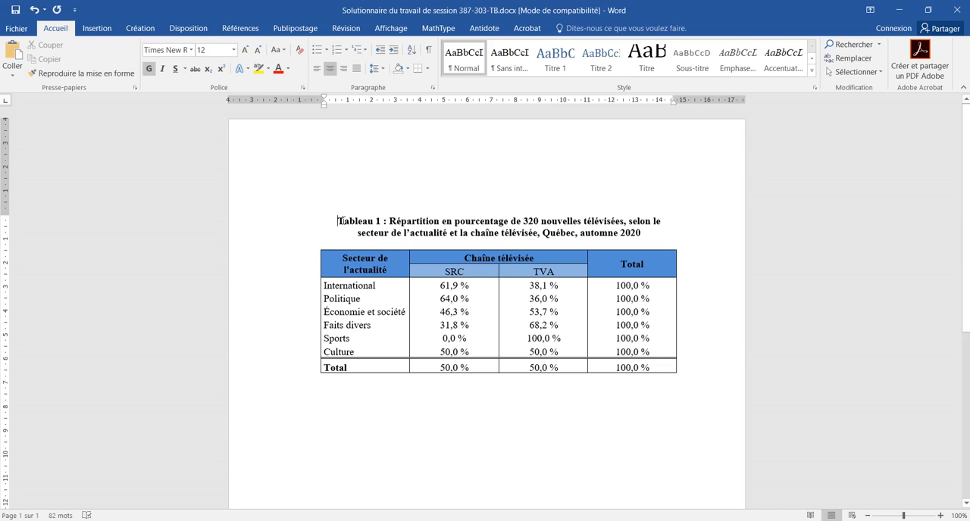
triple_click(338, 220)
drag(559, 272, 661, 377)
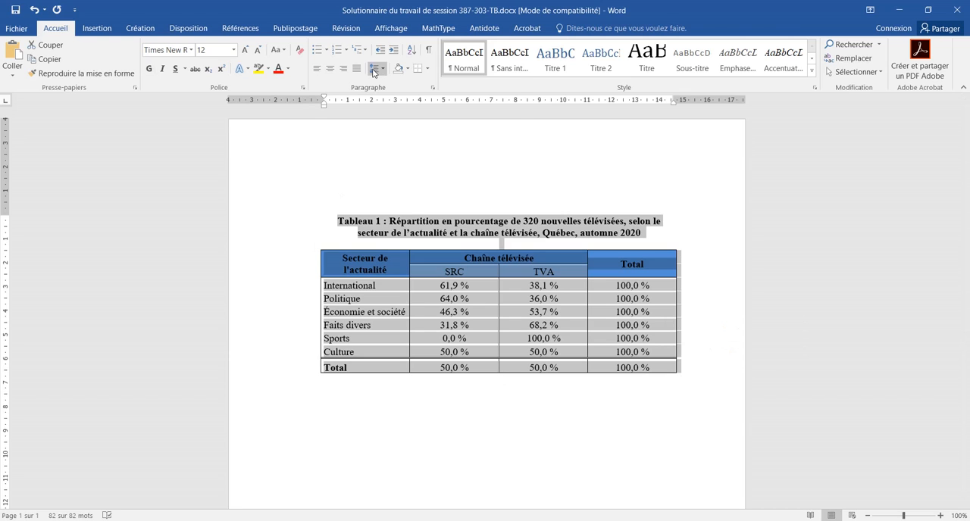
click(374, 69)
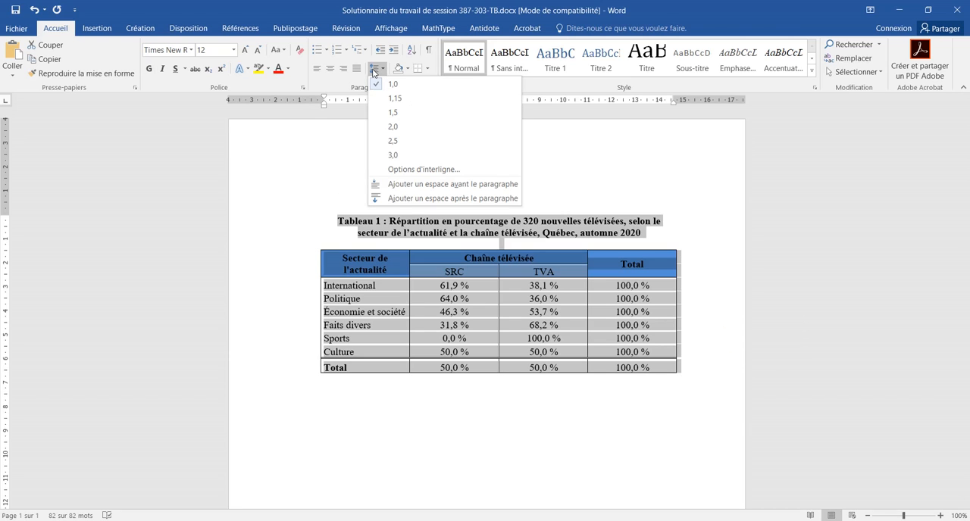
click(508, 390)
Step: Set the empty paragraph below the table to 1,5 line spacing and justified alignment
click(504, 381)
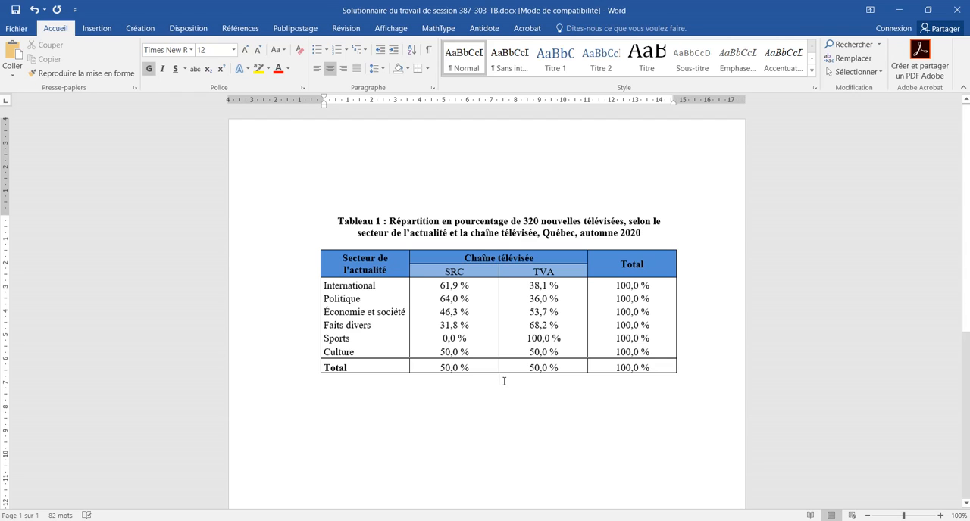
click(374, 69)
click(393, 112)
click(357, 68)
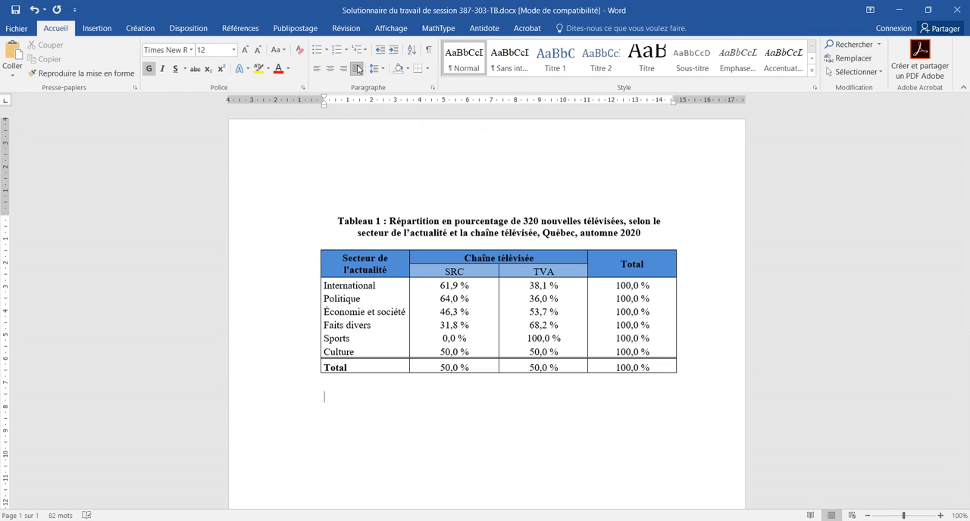